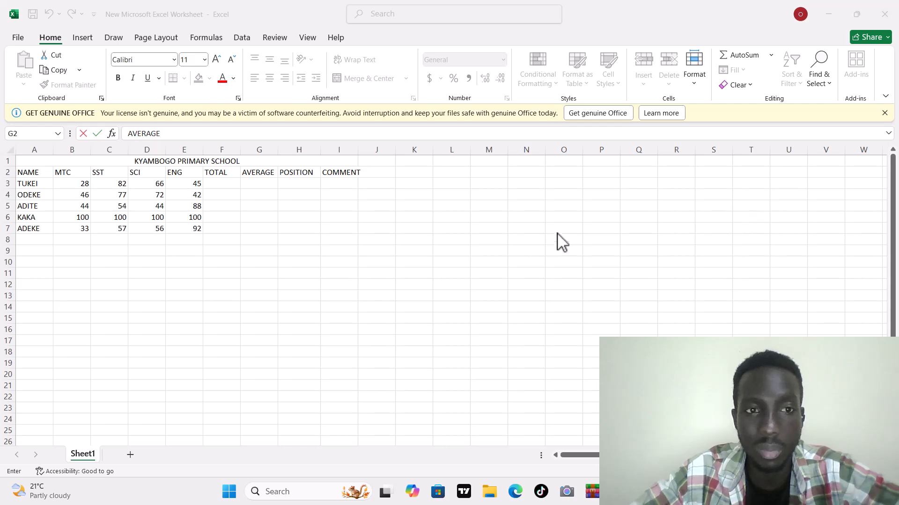
click(222, 182)
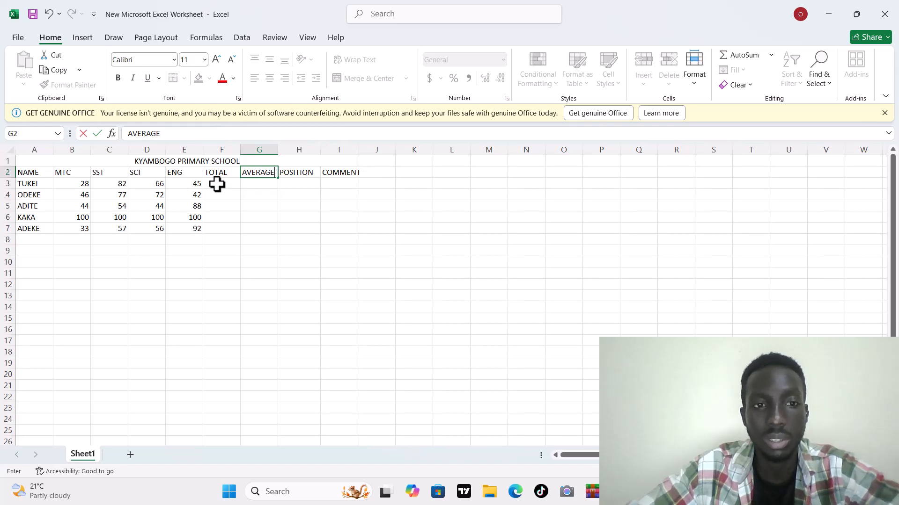
click(217, 185)
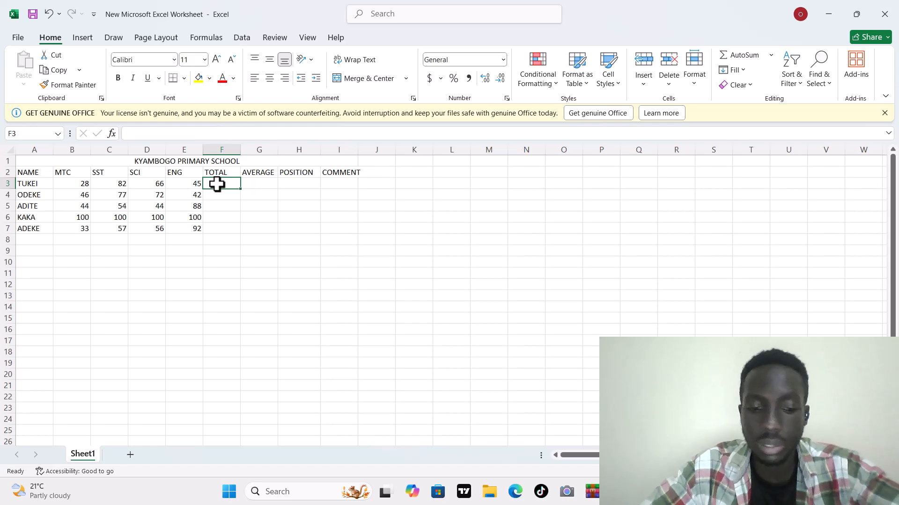
text(=)
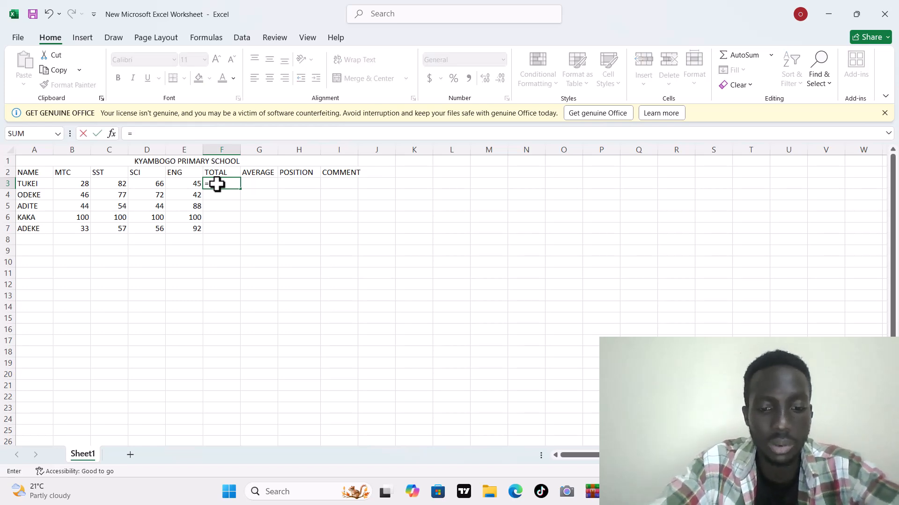
text(SUM)
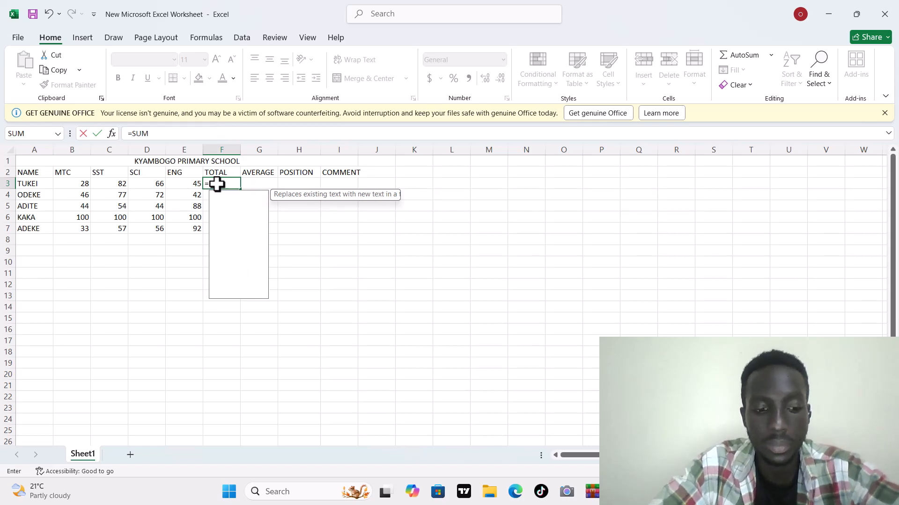
text(()
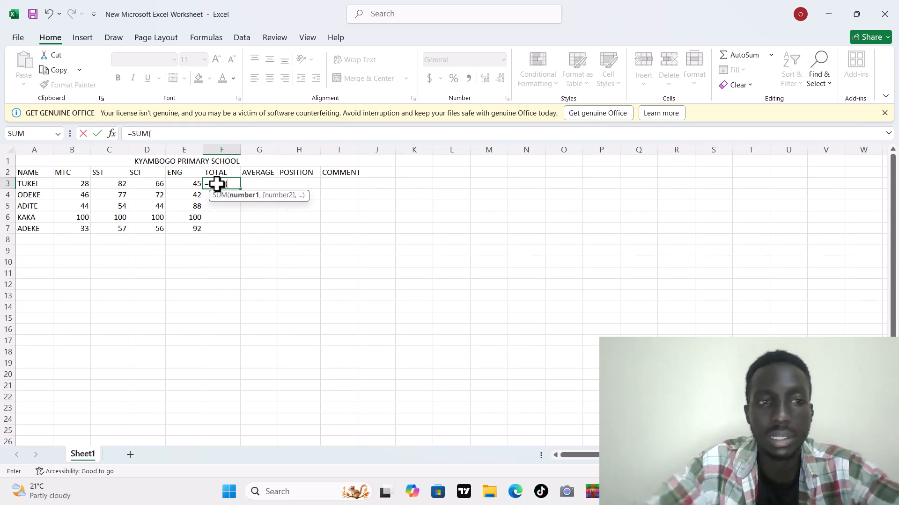
click(82, 187)
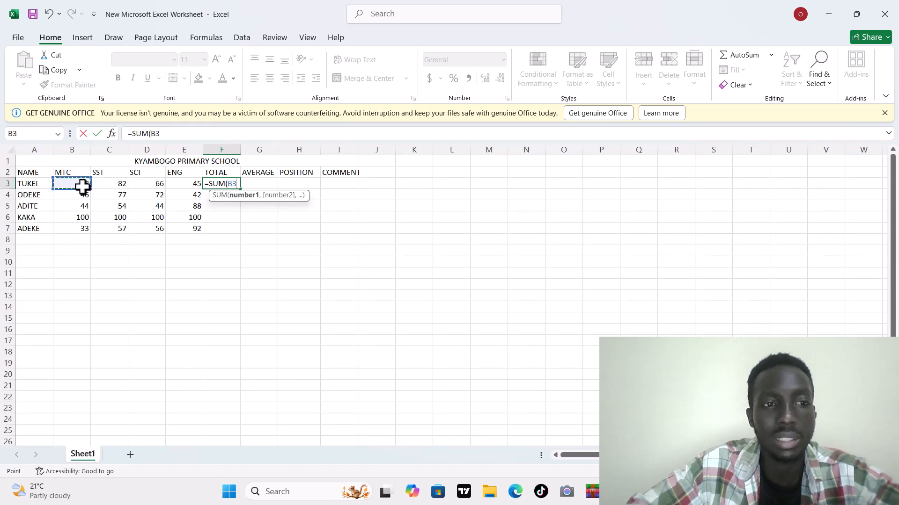
mouse_move(83, 187)
mouse_down()
mouse_move(117, 199)
mouse_move(87, 192)
mouse_up()
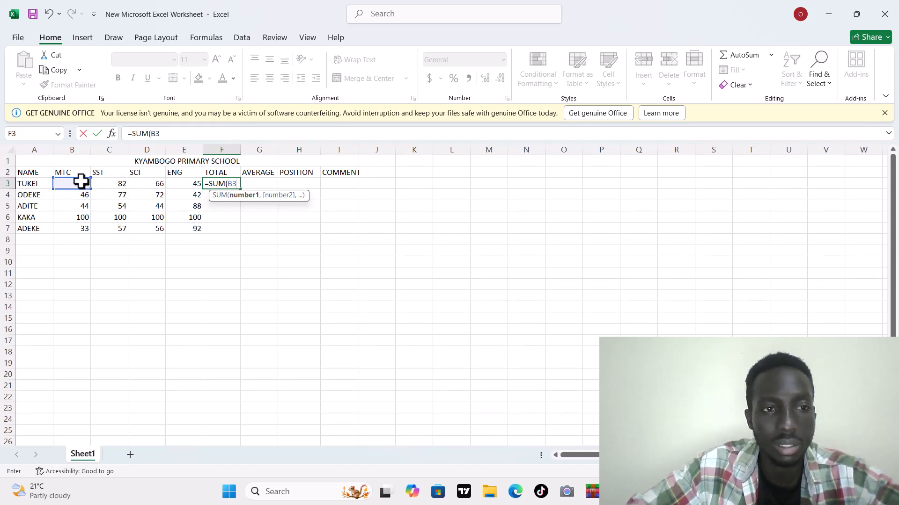
key(Return)
click(81, 184)
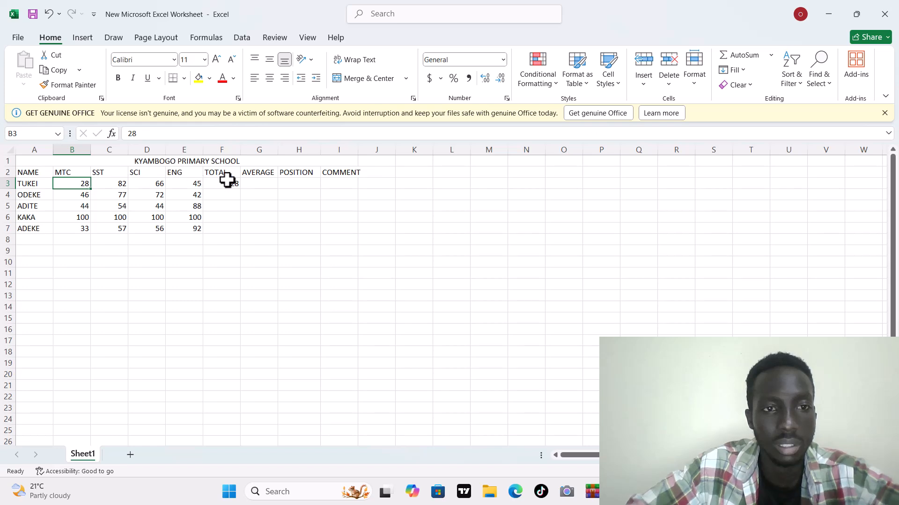
Total the first pupil's four subject marks in F3 with =SUM(B3:E3) and fill the formula down to F7
click(227, 182)
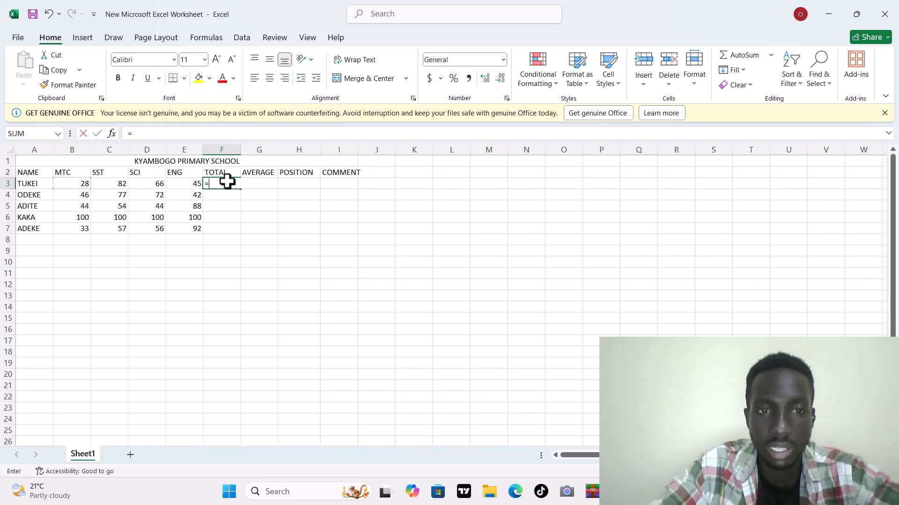
text(=SUM)
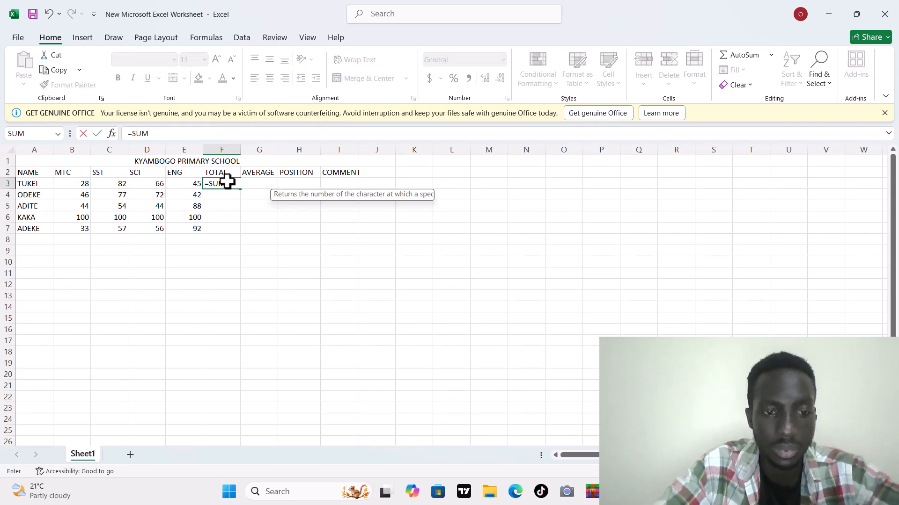
text(()
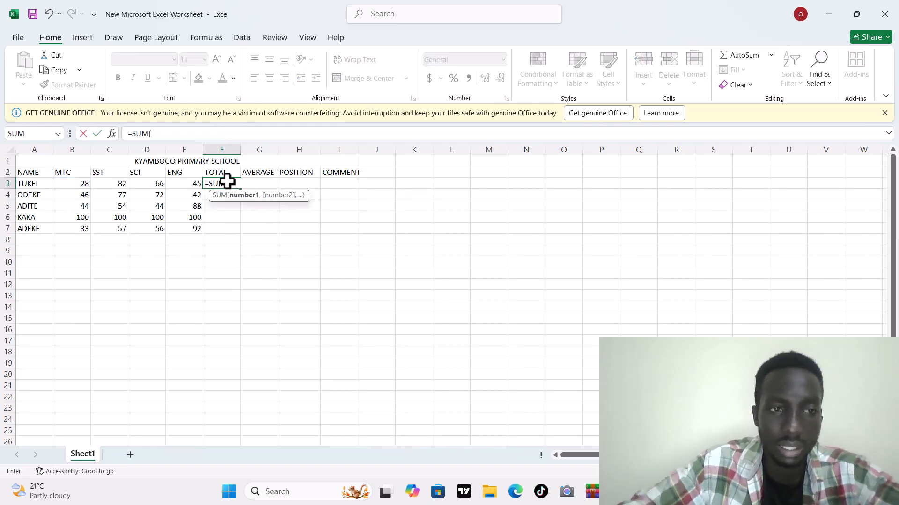
click(81, 184)
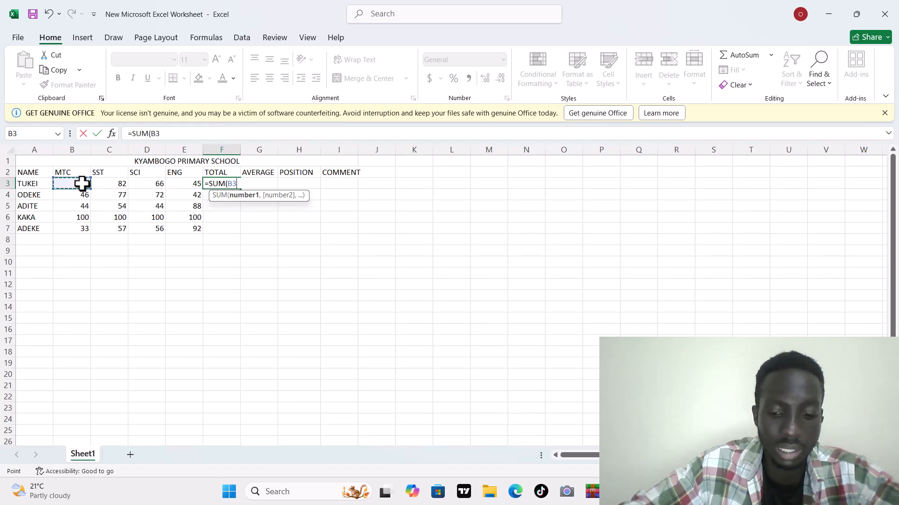
drag(82, 183, 174, 185)
text())
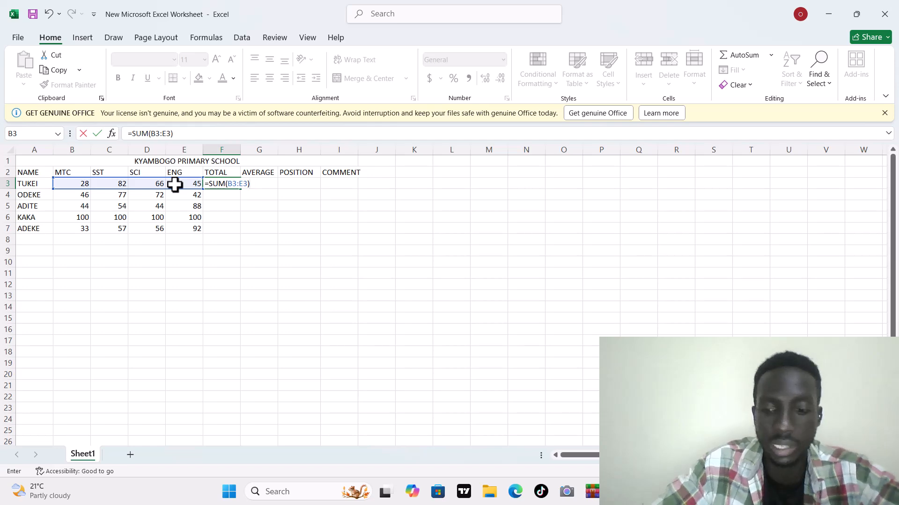
key(Return)
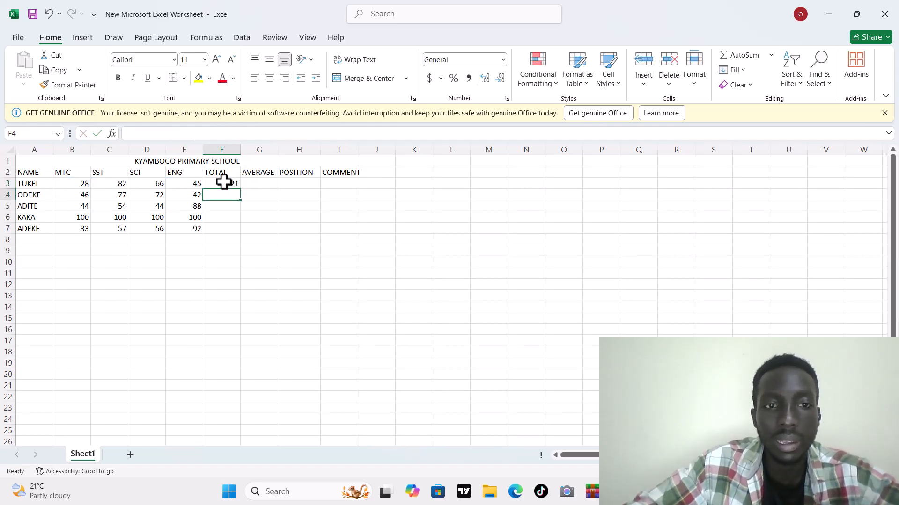
click(223, 183)
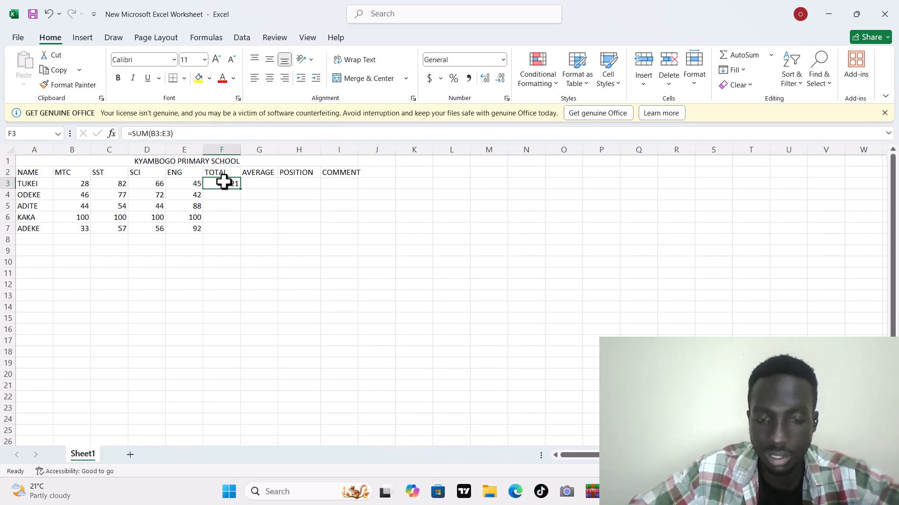
drag(239, 188, 244, 237)
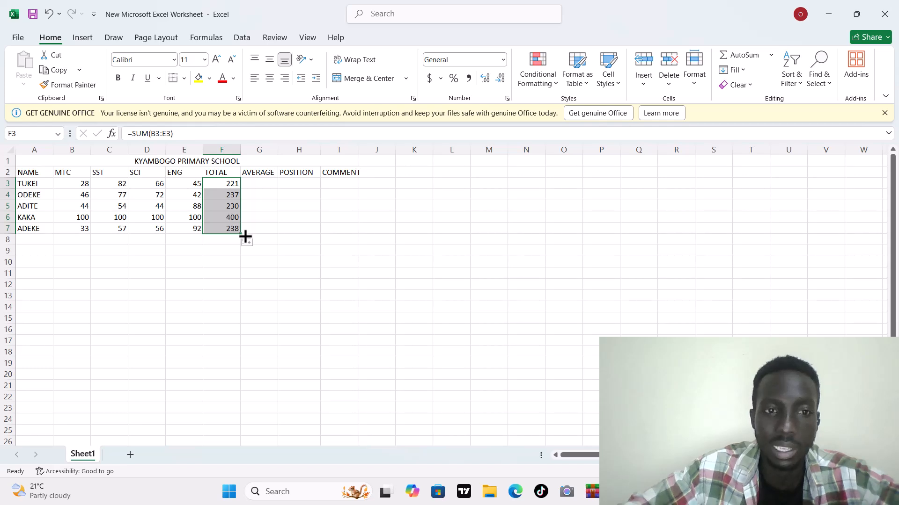
Average the first pupil's four subject marks in G3 with =AVERAGE(B3:E3) and fill the formula down to G7
click(260, 186)
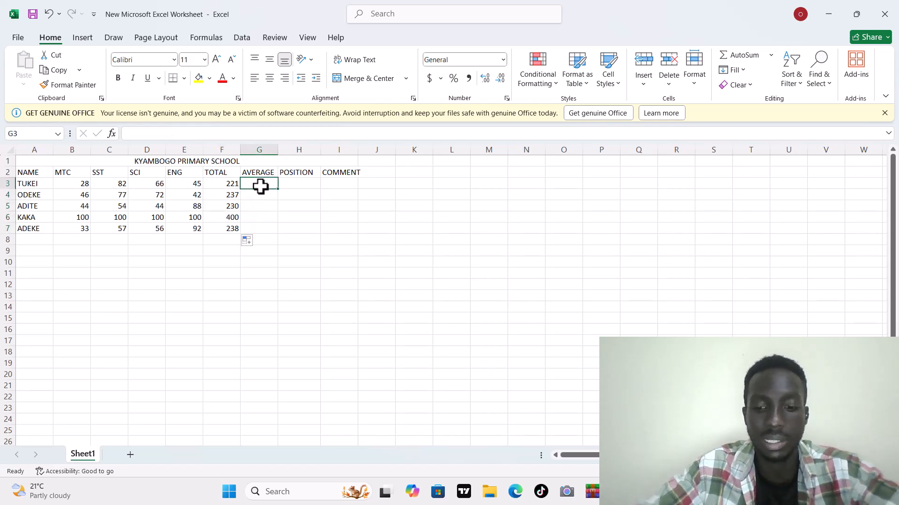
text(=)
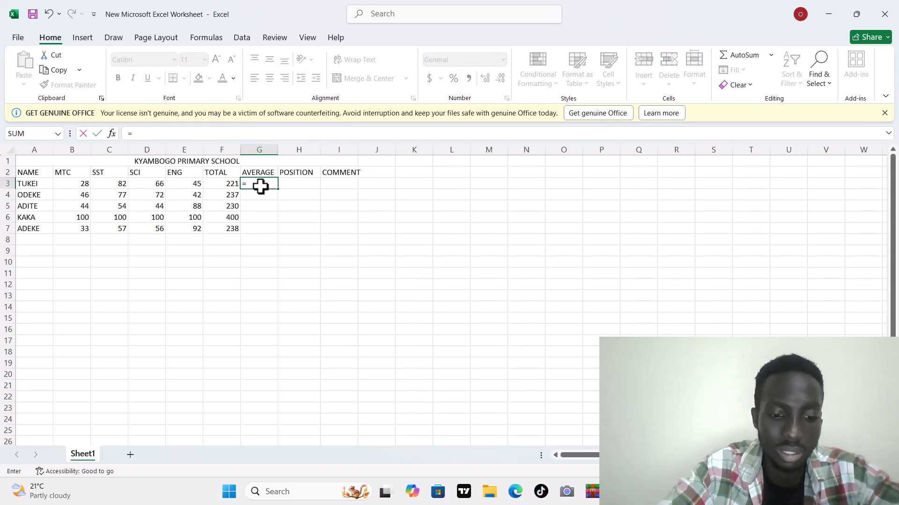
text(AVERAGE)
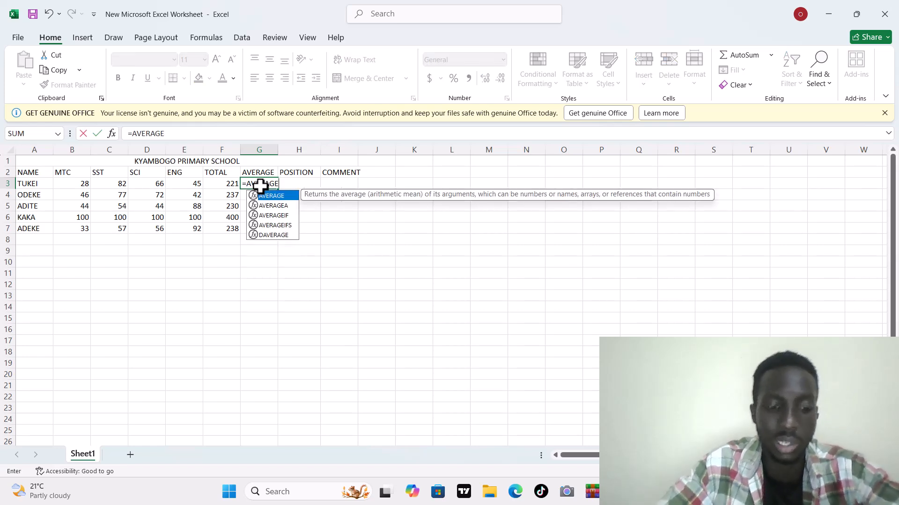
text(()
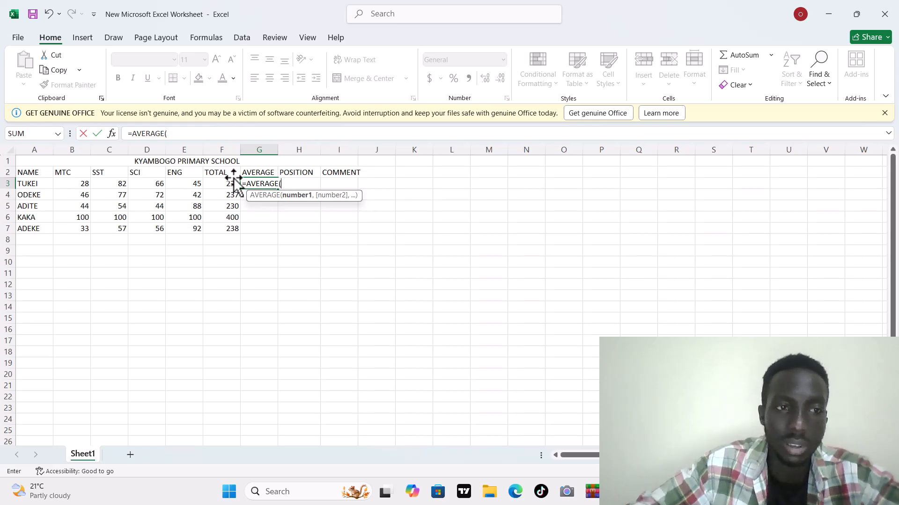
click(79, 183)
drag(78, 182, 182, 184)
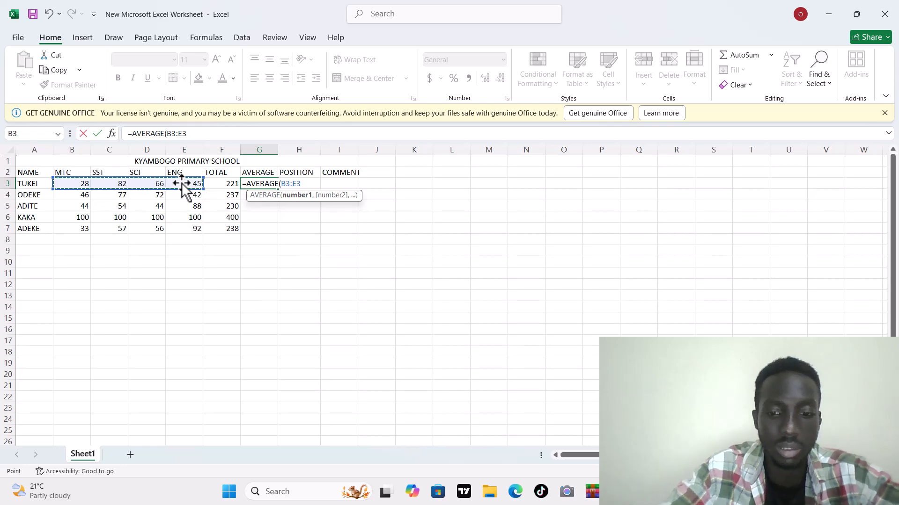
text())
key(Return)
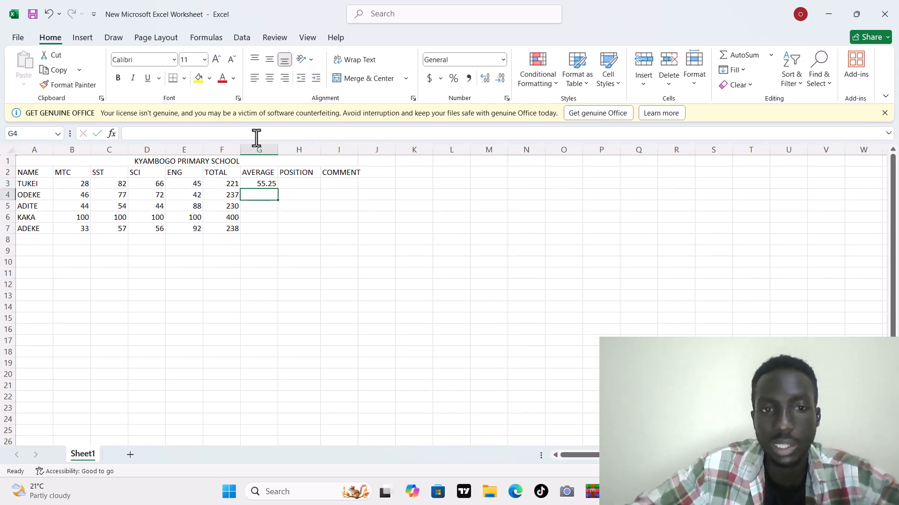
click(268, 186)
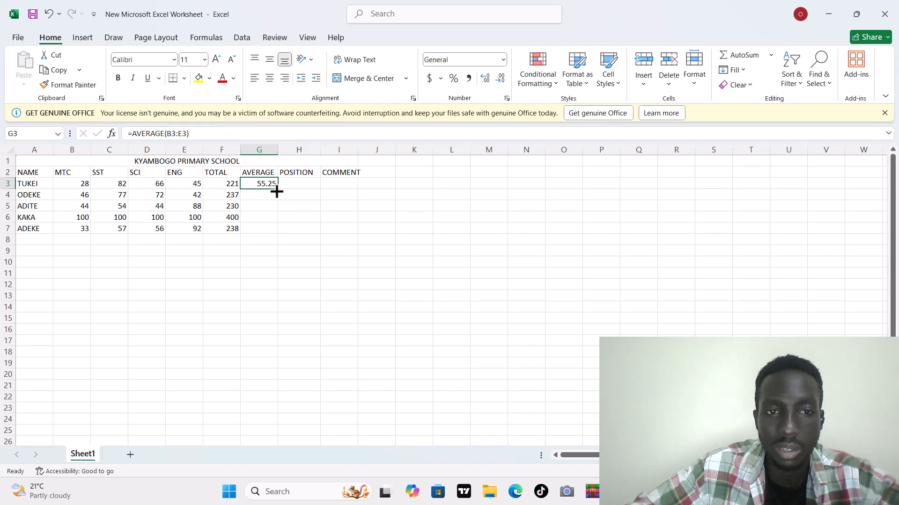
double_click(277, 191)
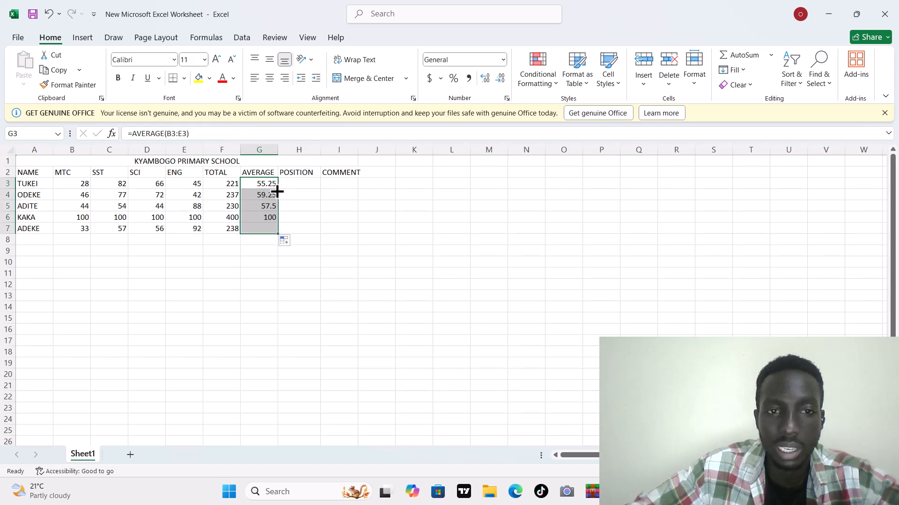
Enter the ranking formula =RANK(F3:F7,F3) in H3 under POSITION, based on the TOTAL column
click(305, 182)
text(=)
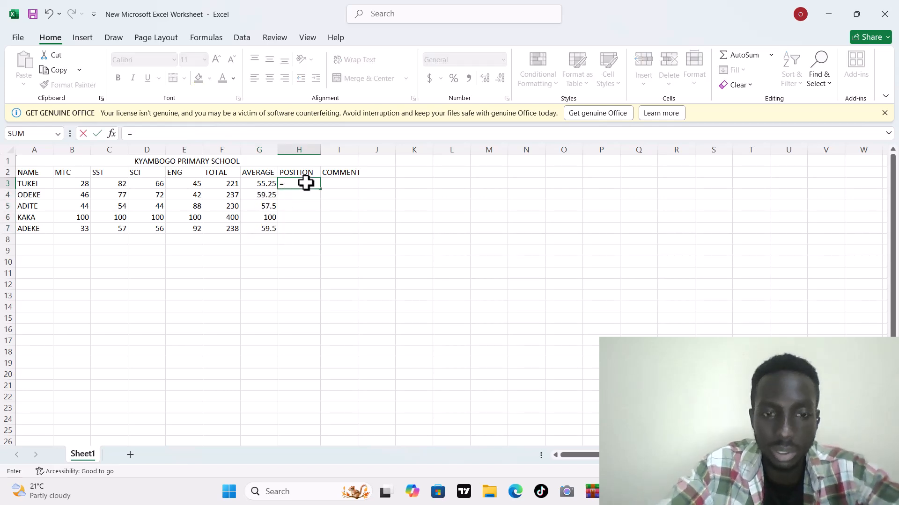
text(RANK)
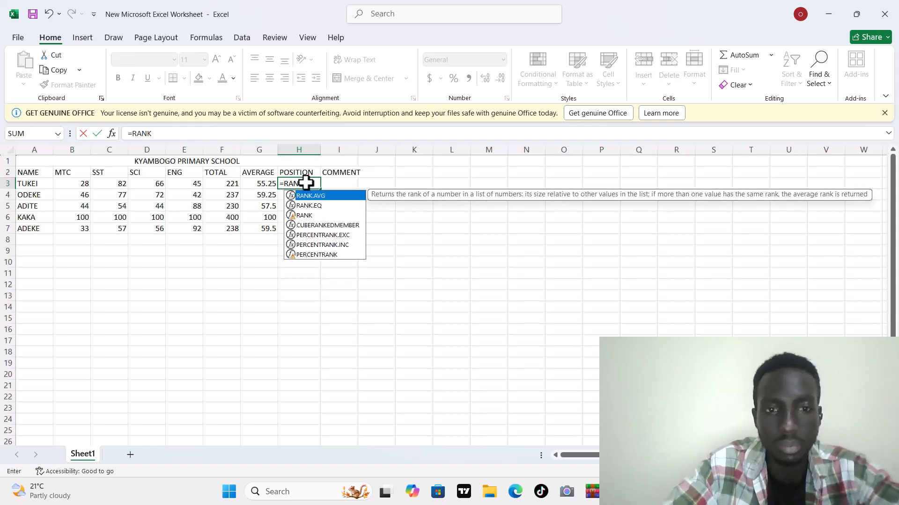
text(()
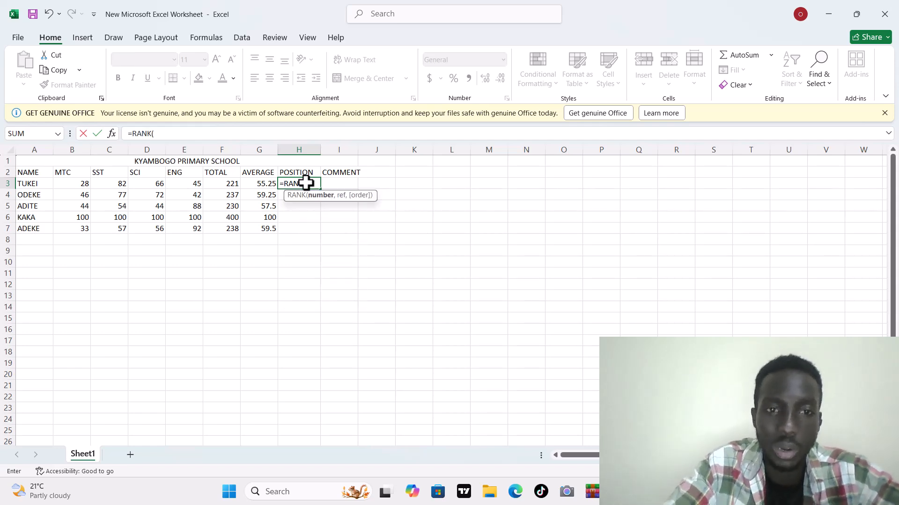
click(225, 184)
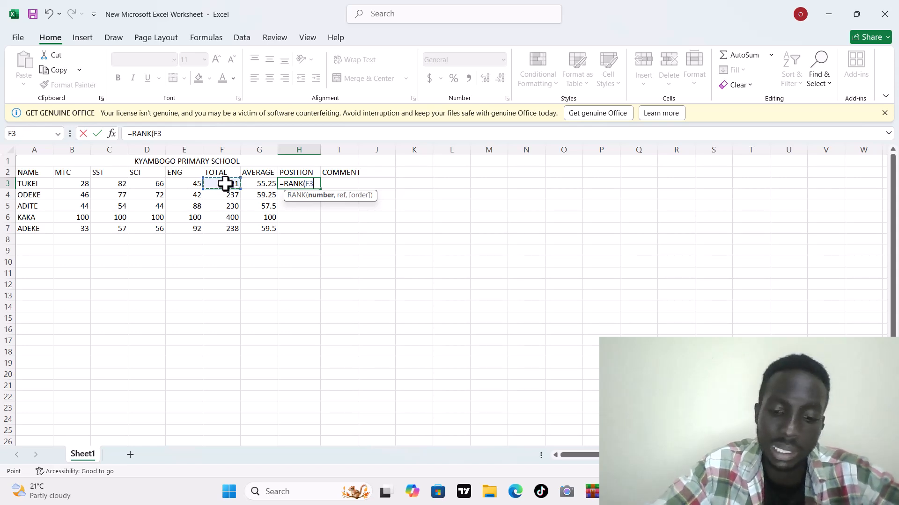
text(,)
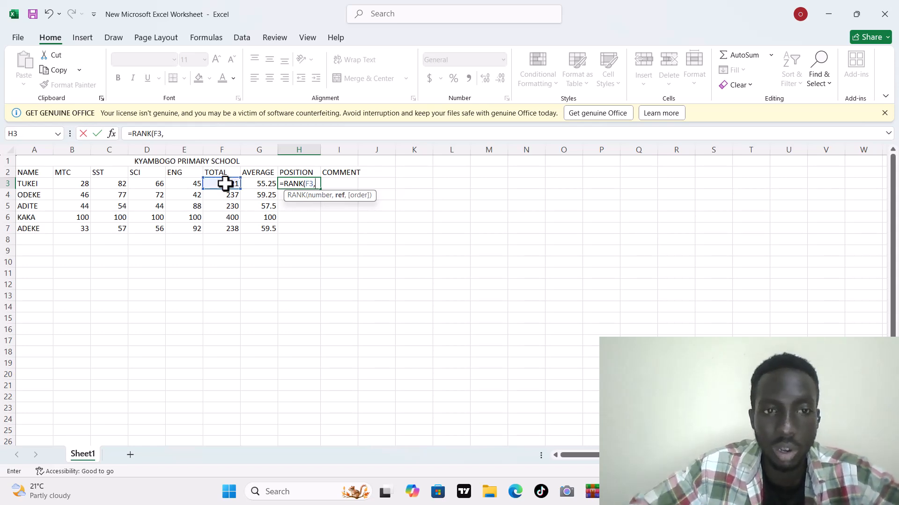
click(235, 183)
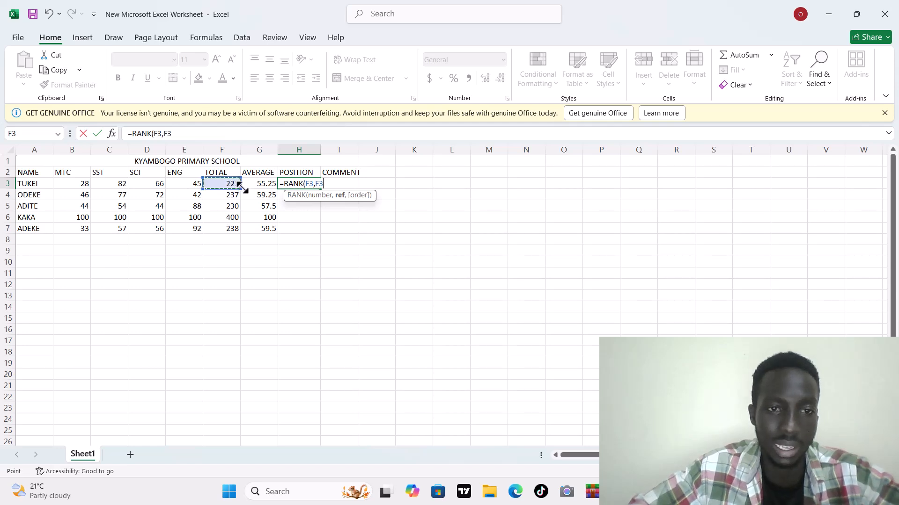
drag(243, 191, 223, 182)
click(232, 186)
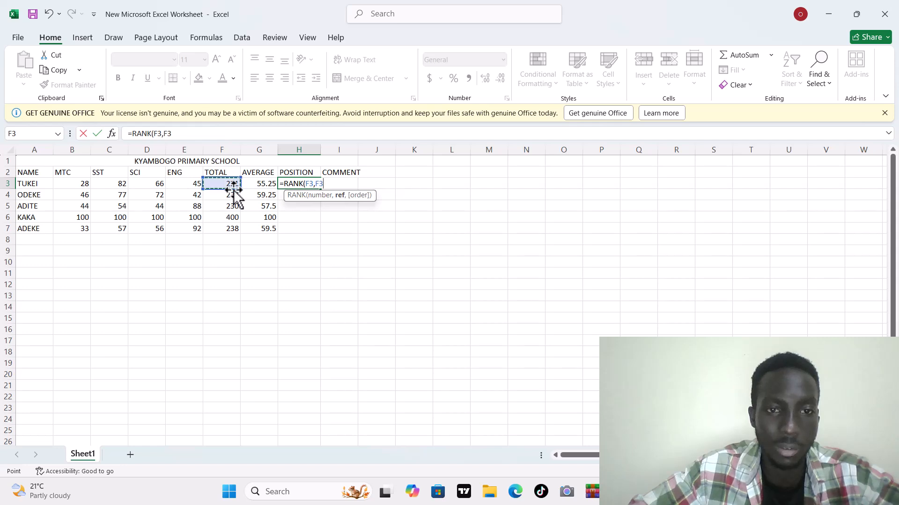
drag(238, 188, 244, 231)
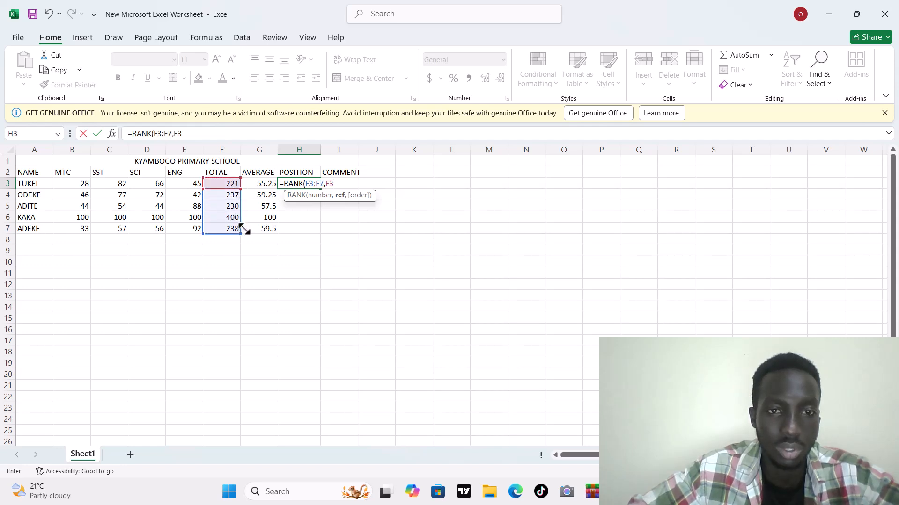
click(228, 182)
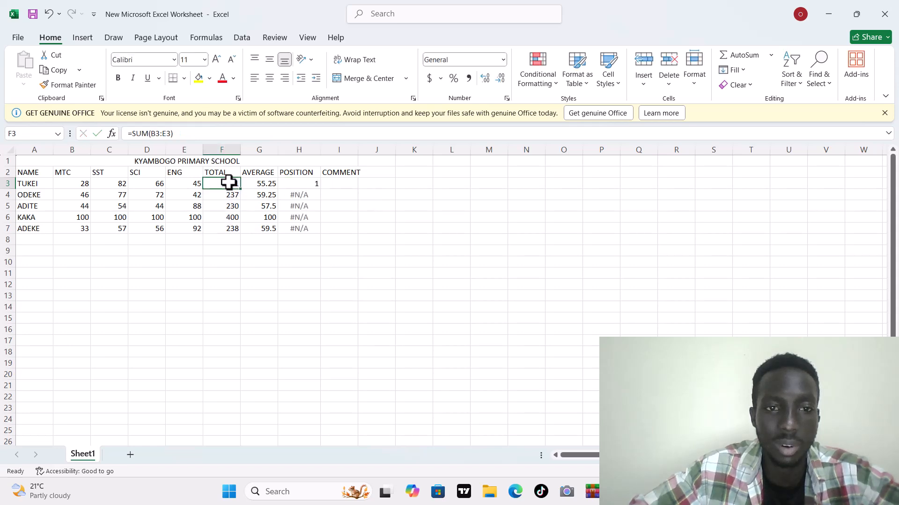
Change the arguments of the ranking formula in H3 so that it reads =RANK(F3:F3,F7)
click(300, 185)
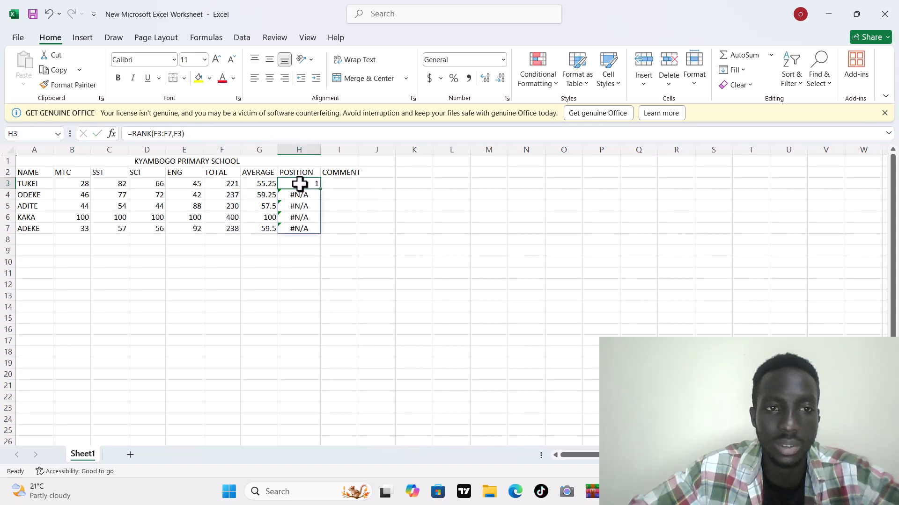
click(172, 133)
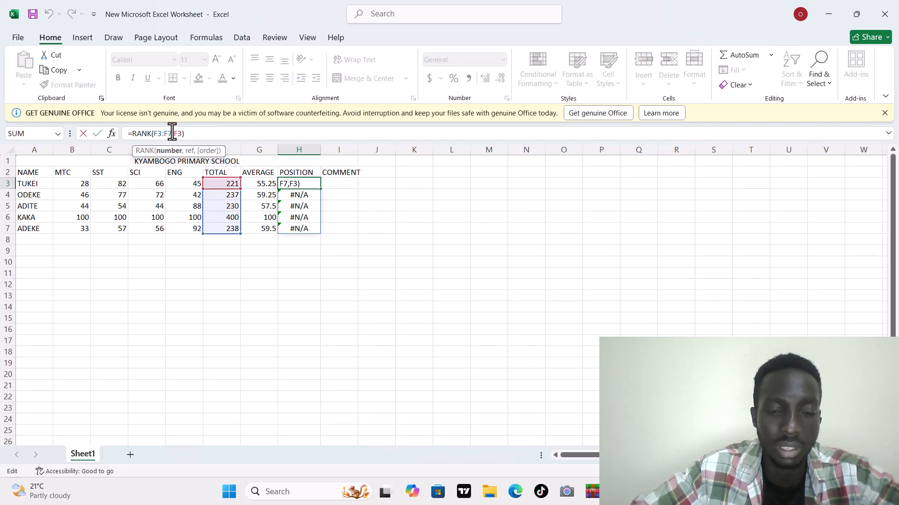
key(BackSpace)
text(3)
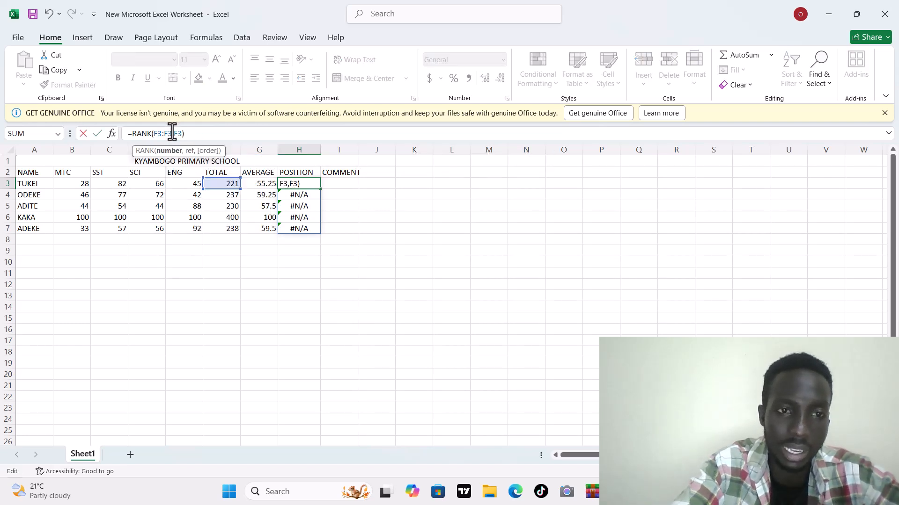
click(179, 133)
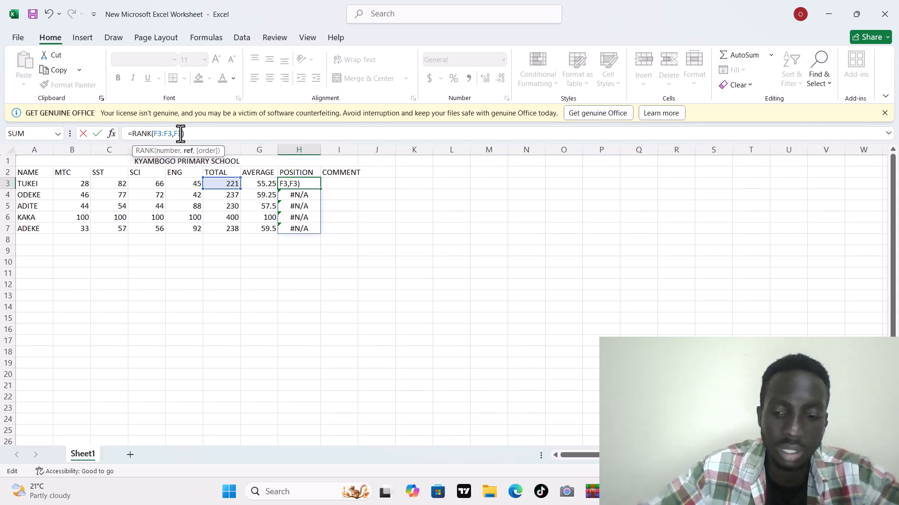
key(BackSpace)
text(7)
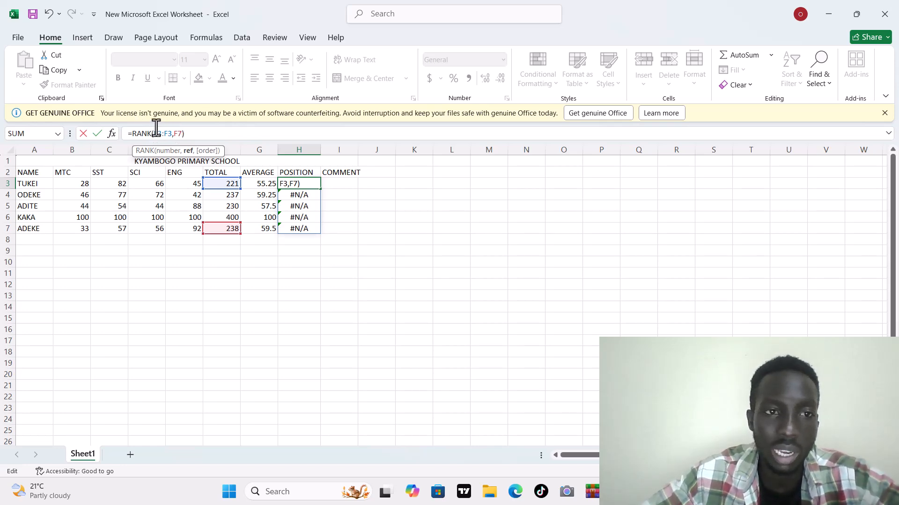
Add absolute references and descending order to the H3 ranking formula so that it reads =RANK(F3:$F$3,$F$7,0)
click(164, 133)
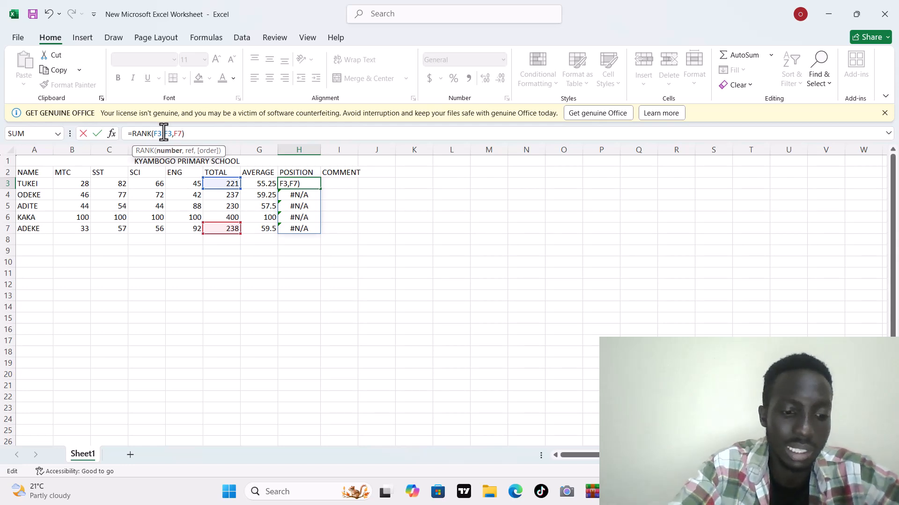
text($F)
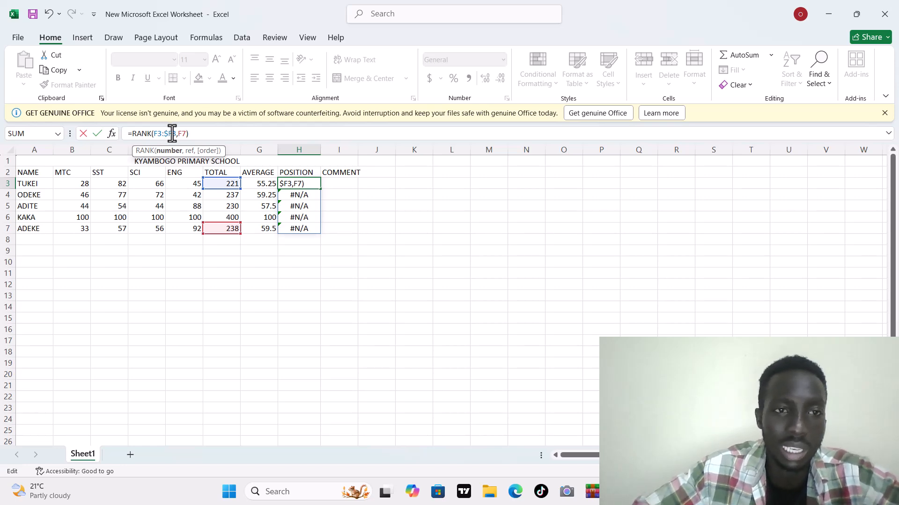
text($)
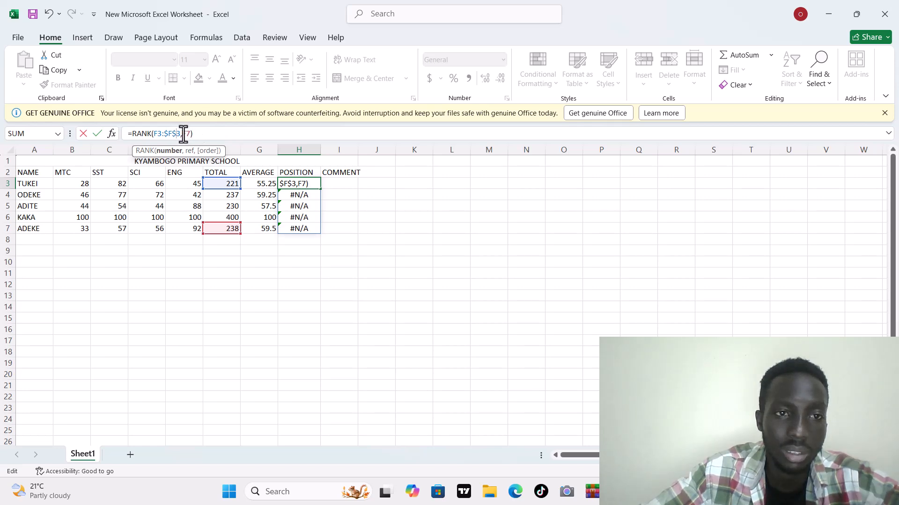
click(183, 134)
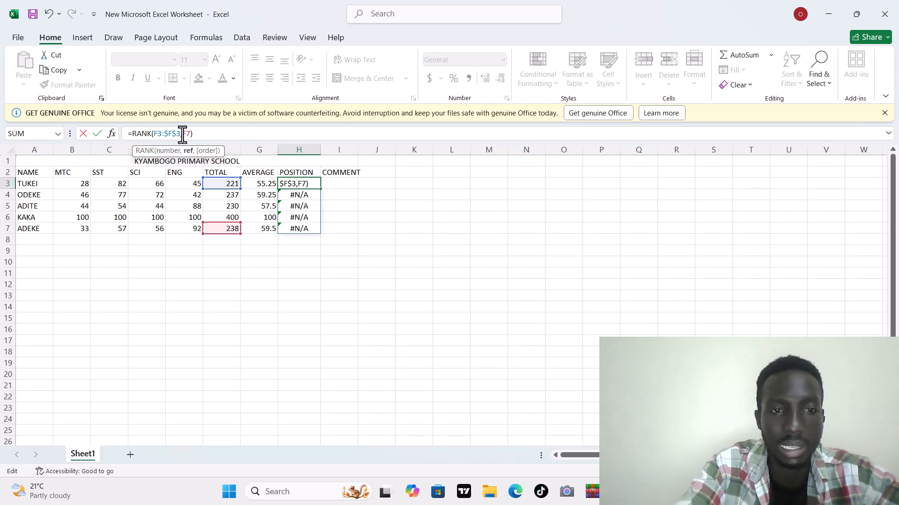
text($F)
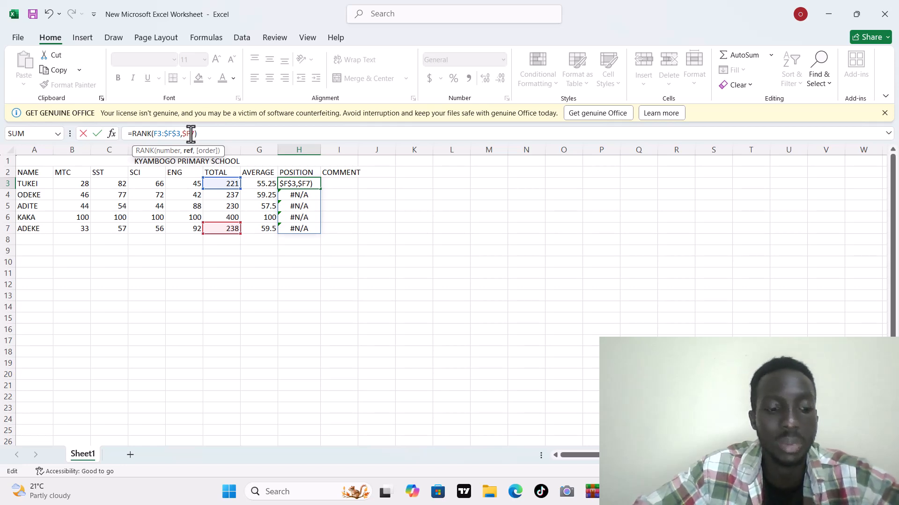
text($3)
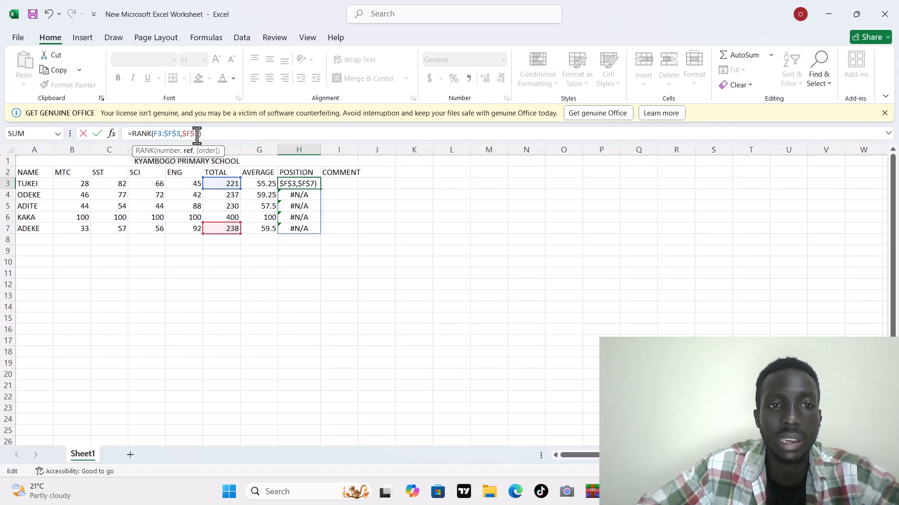
text(,)
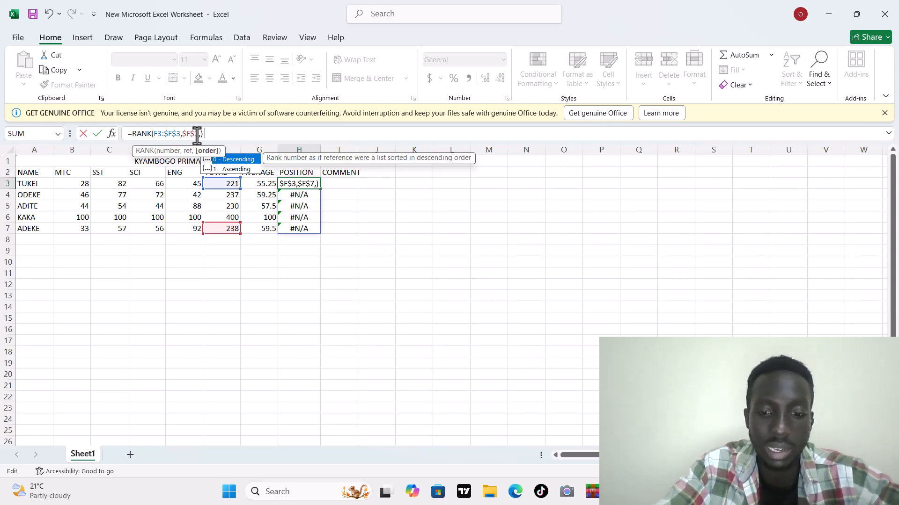
text(0)
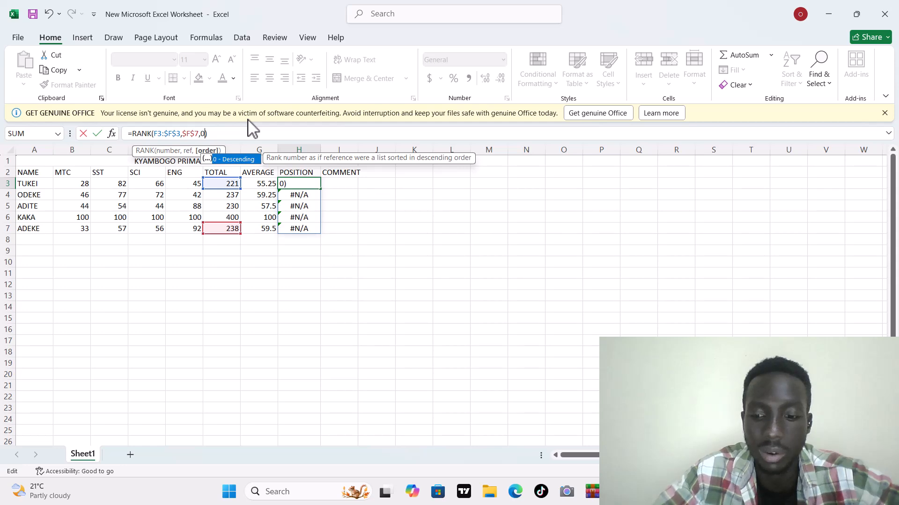
key(Return)
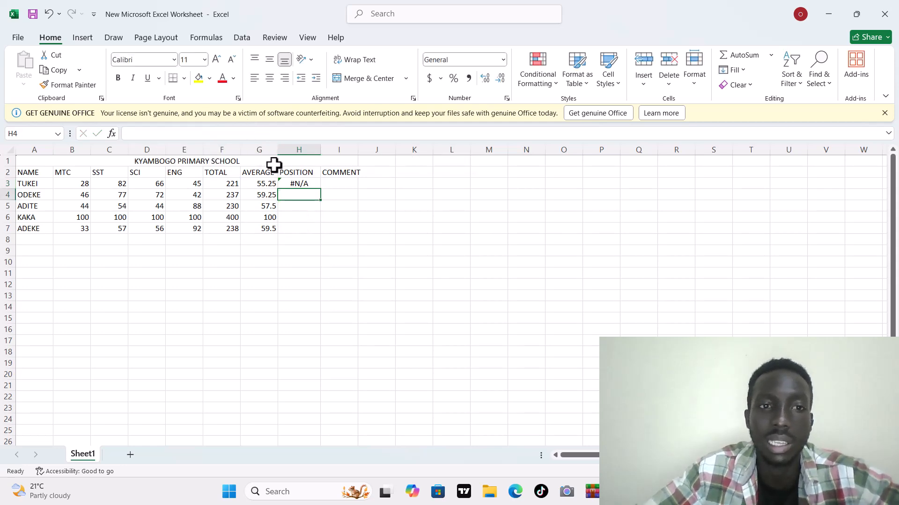
Fill the ranking formula from H3 down to H7
click(295, 185)
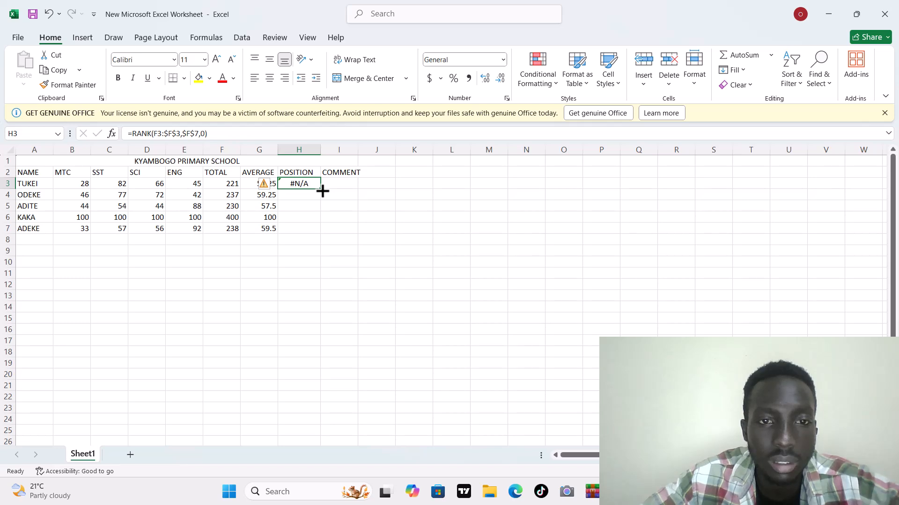
key(shift+Down)
key(shift+Down)
key(shift+Down)
key(shift+Down)
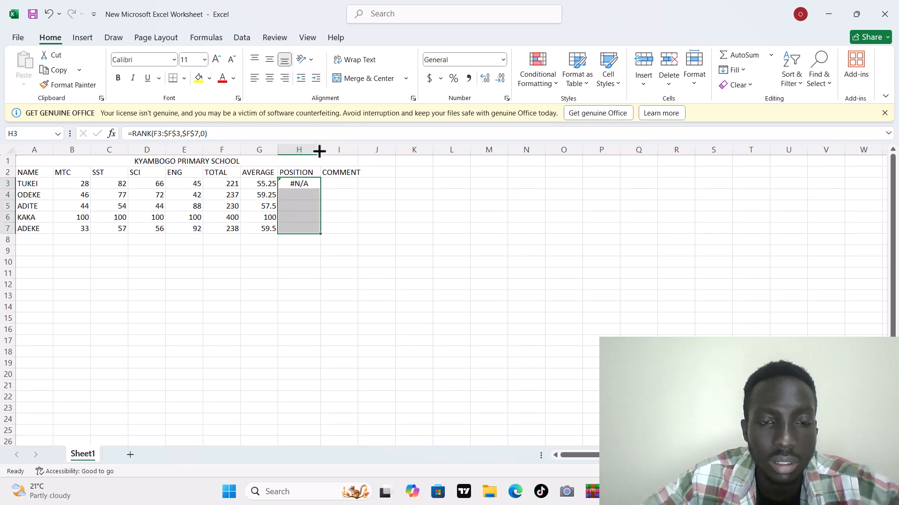
key(ctrl+d)
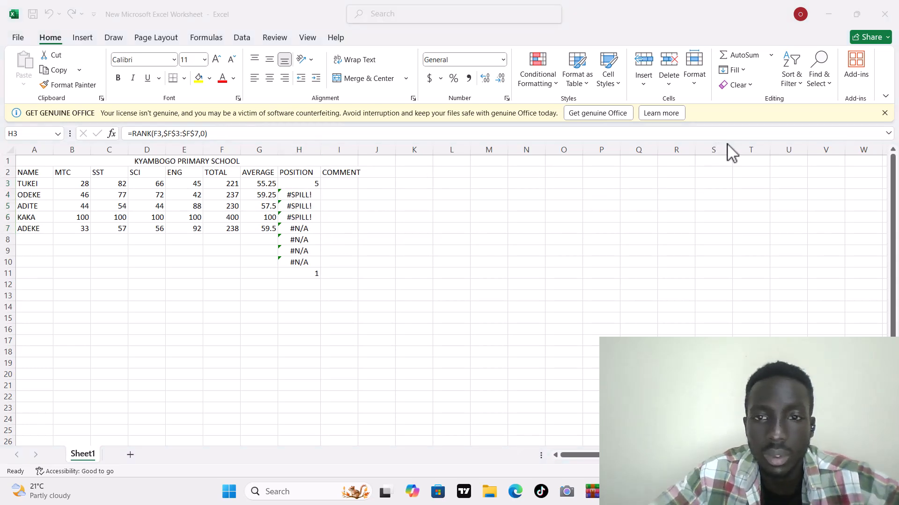
Fill =RANK(F3,$F$3:$F$7,0) from H3 down the POSITION column and clear the surplus formulas in H8:H11
click(181, 135)
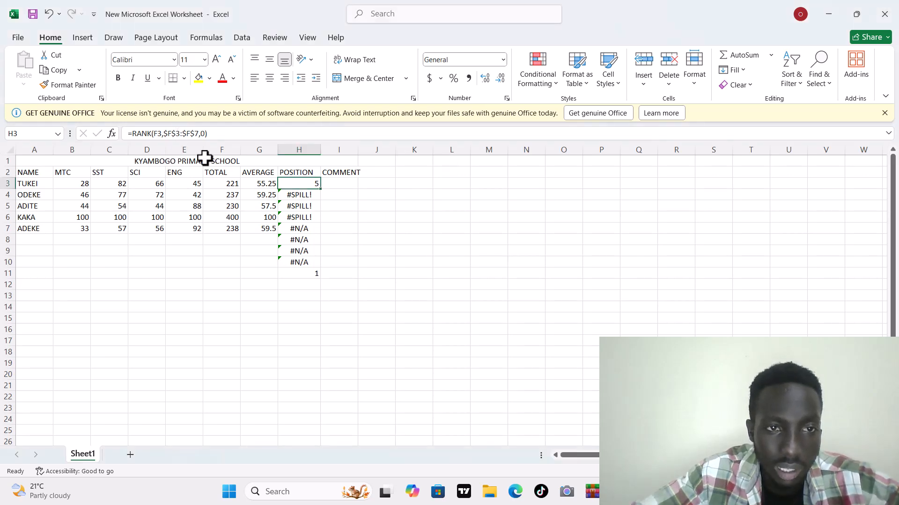
double_click(321, 189)
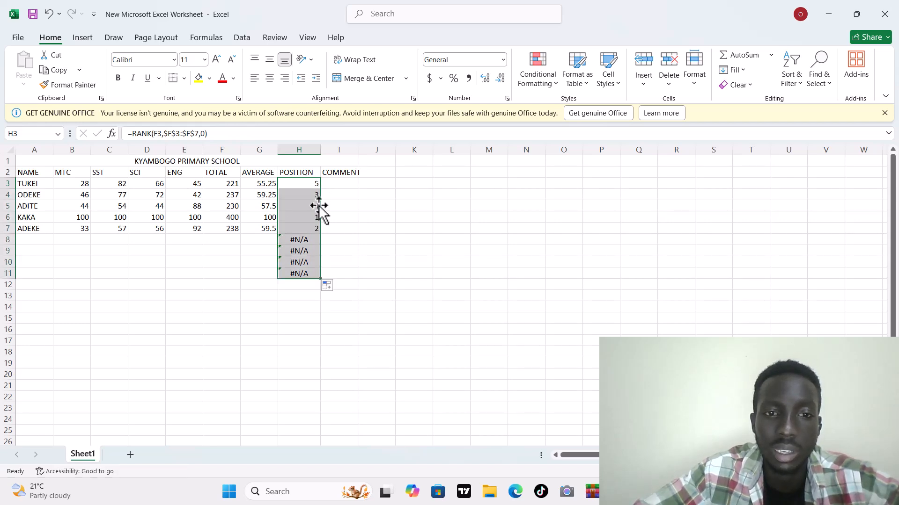
click(313, 240)
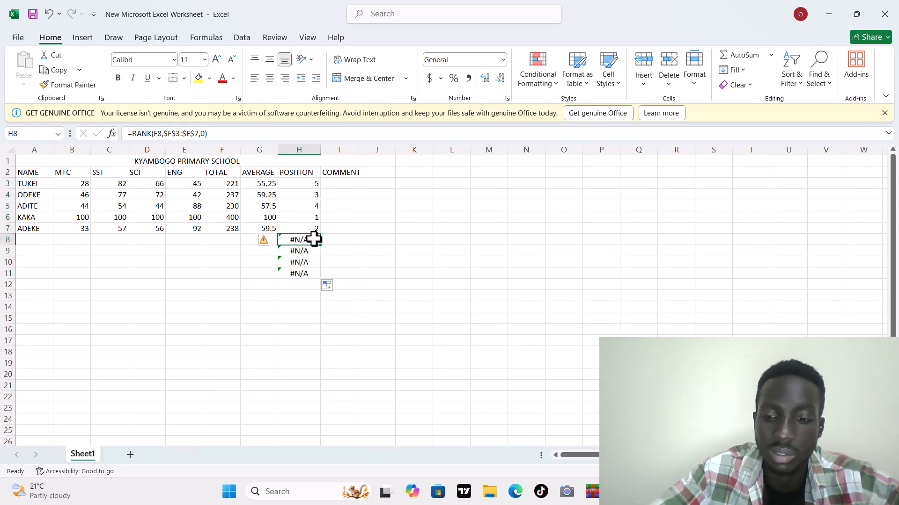
key(BackSpace)
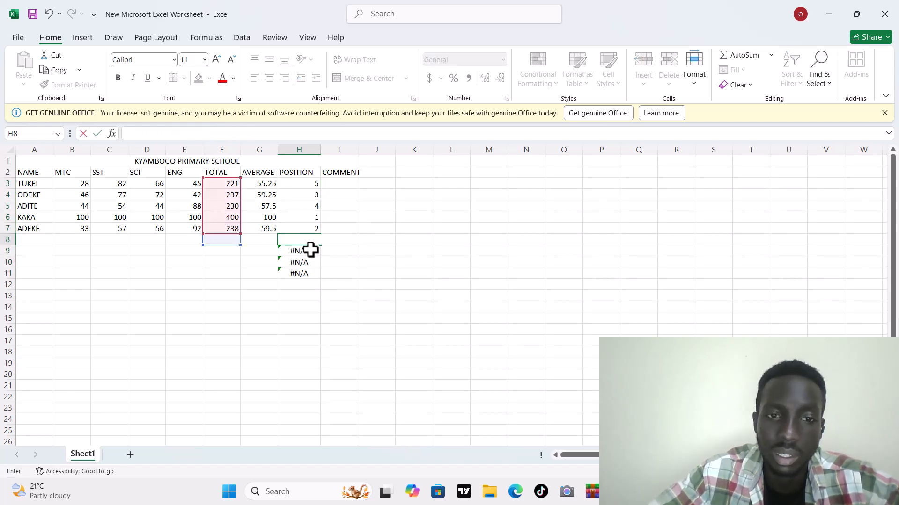
key(Return)
key(BackSpace)
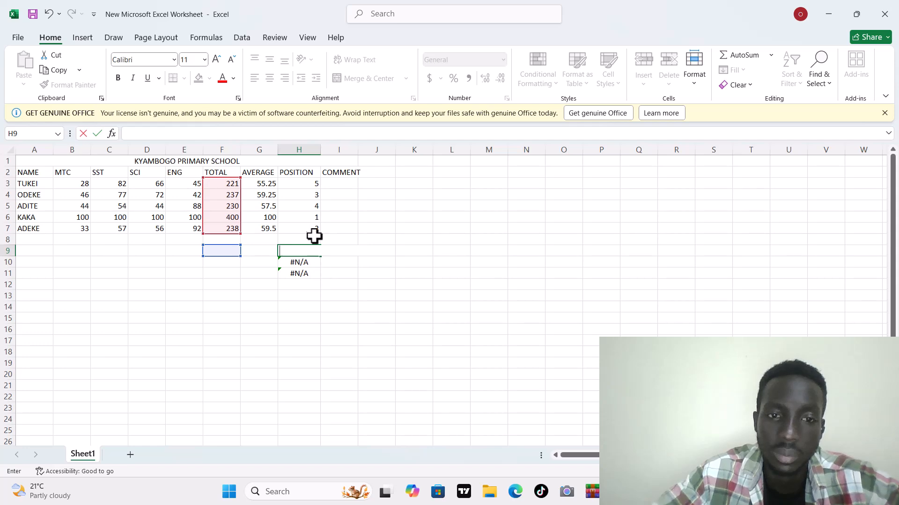
key(Return)
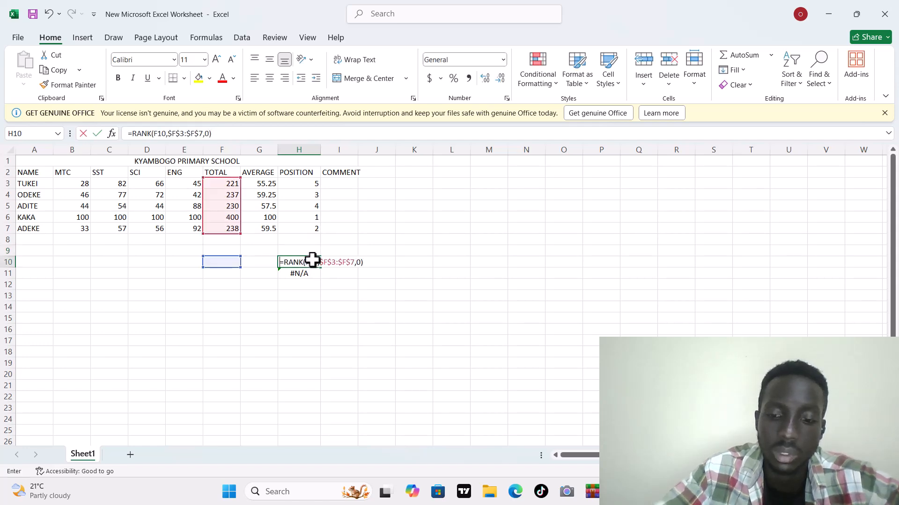
key(BackSpace)
key(Return)
key(Return)
click(313, 273)
key(BackSpace)
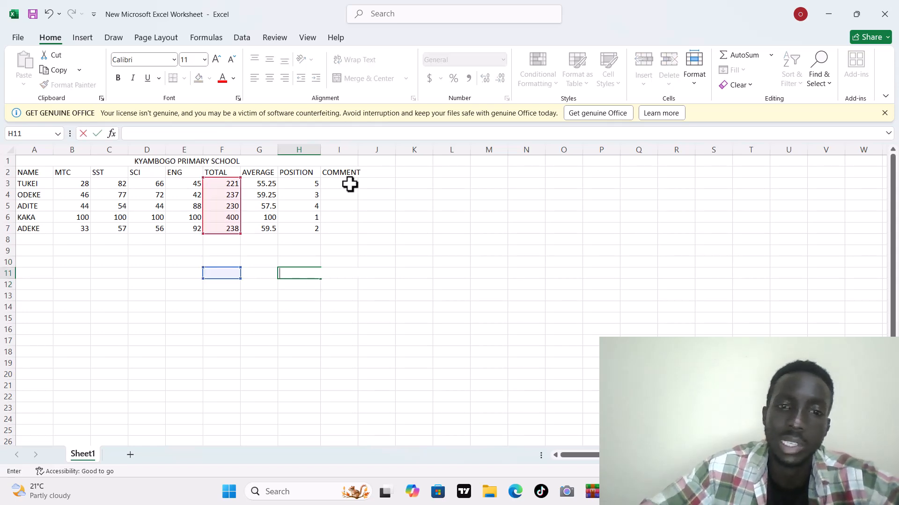
Start an IF formula in I3 that tests whether F3>235 and returns "PROMOTED" when true
click(350, 184)
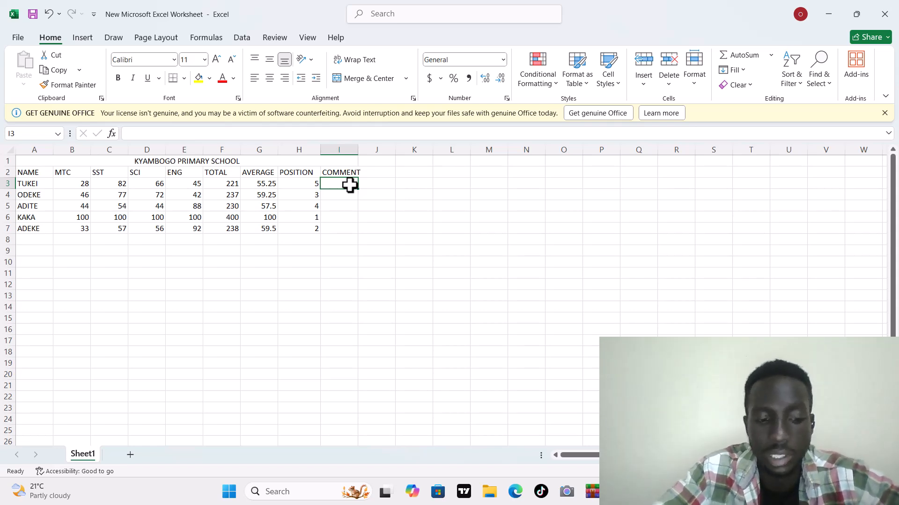
text(=)
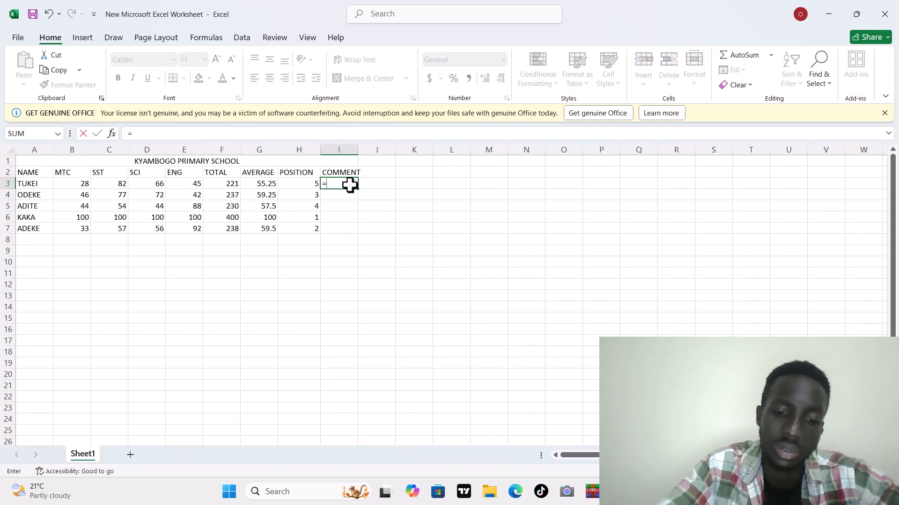
text(IF)
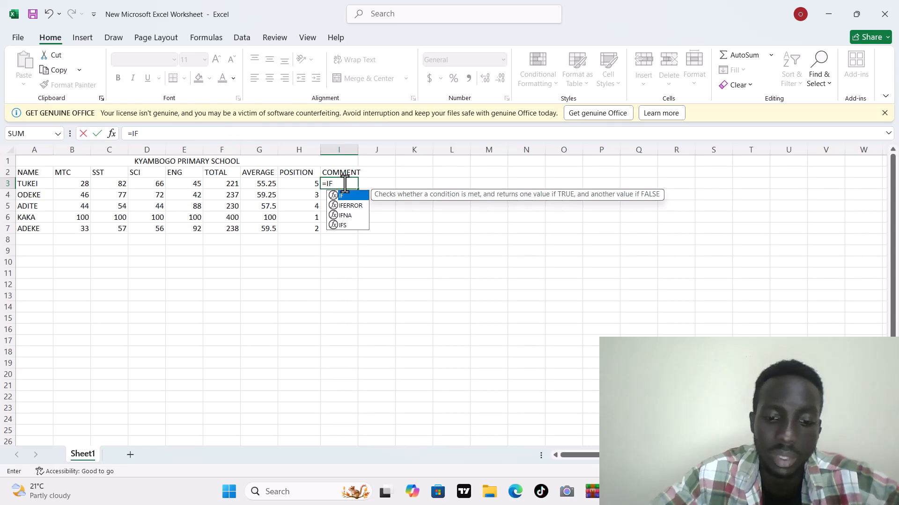
text(()
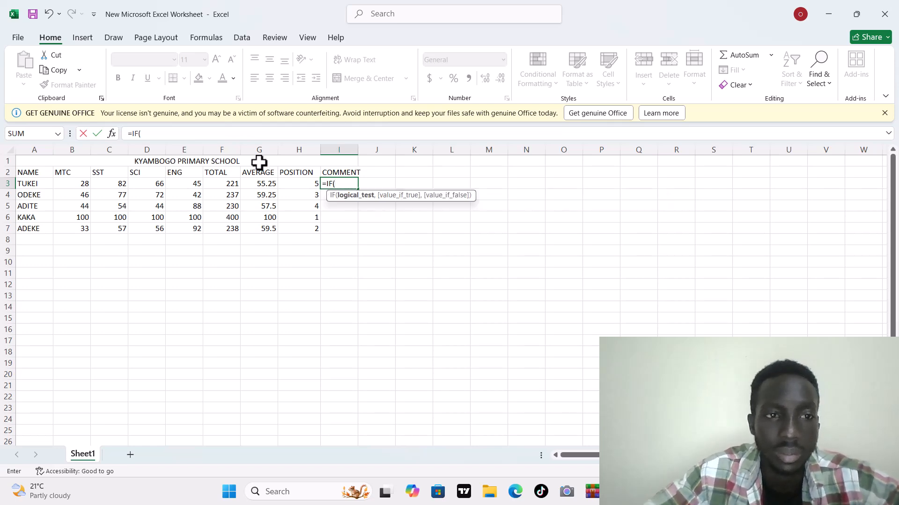
click(233, 183)
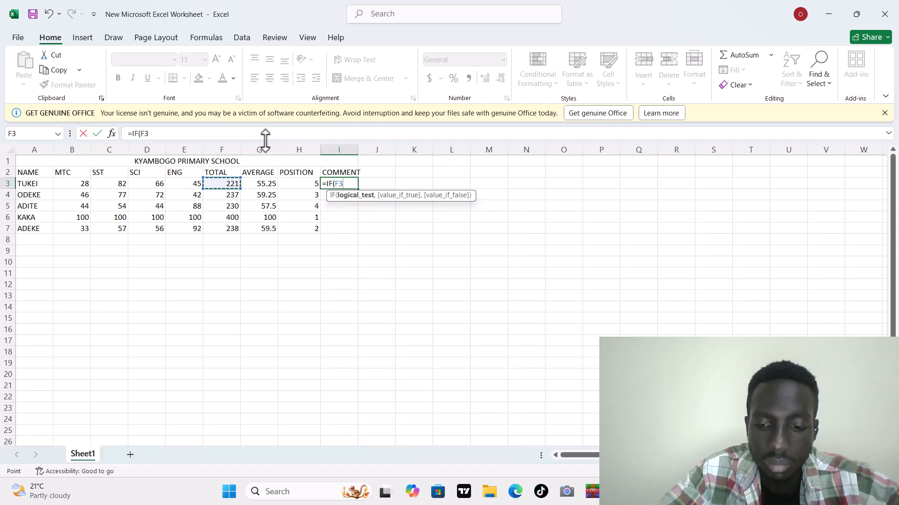
text(>)
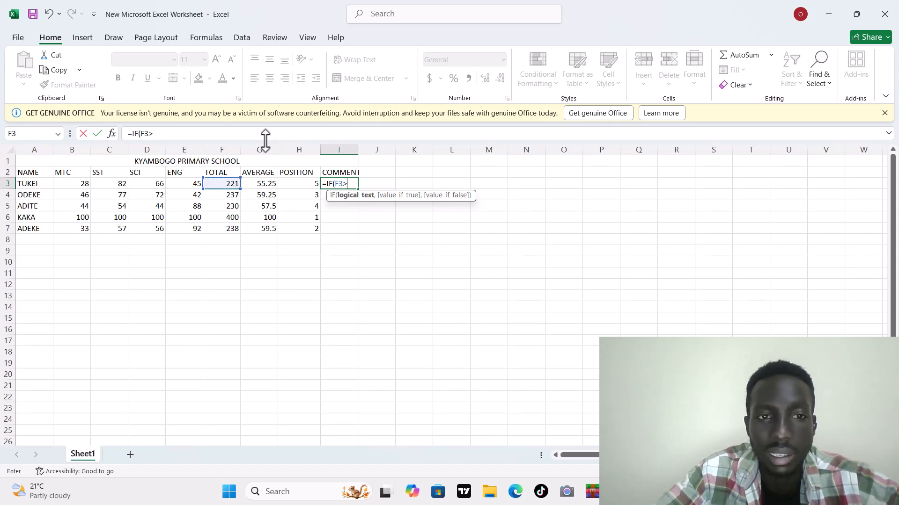
text(2)
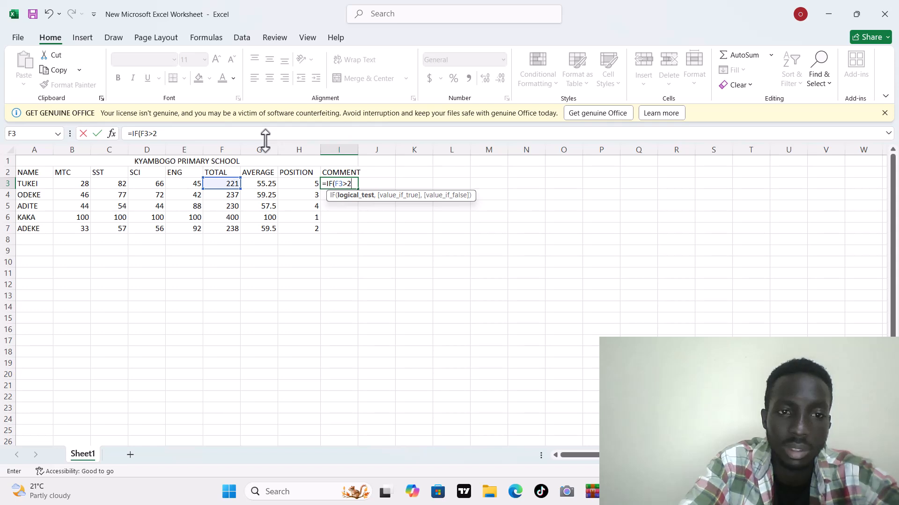
text(35,)
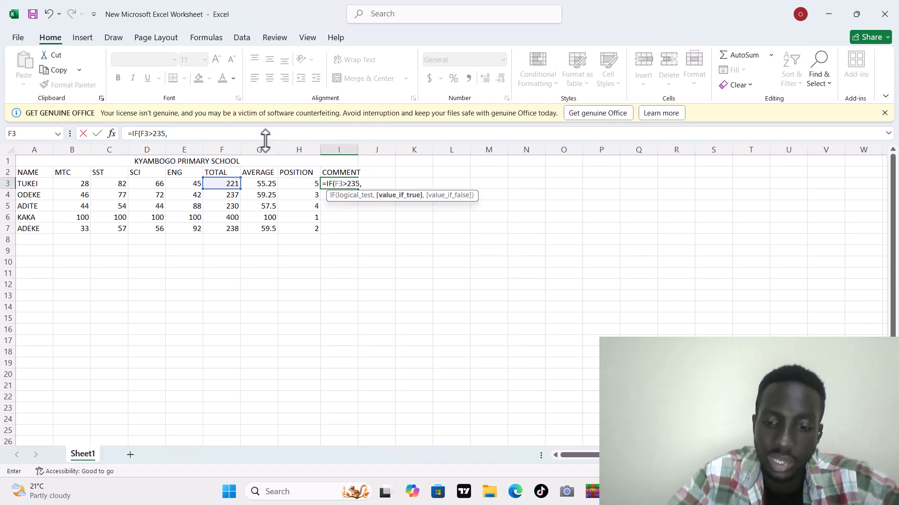
text("PR)
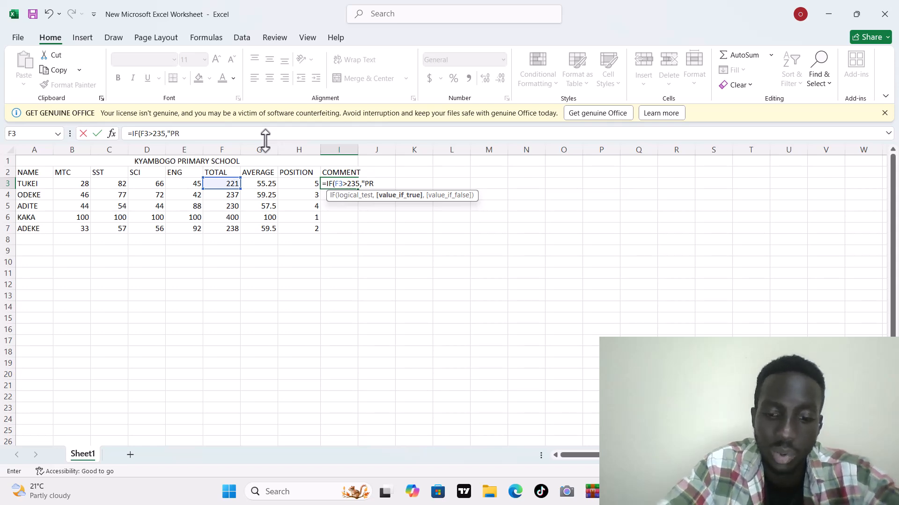
text(OMOTED)
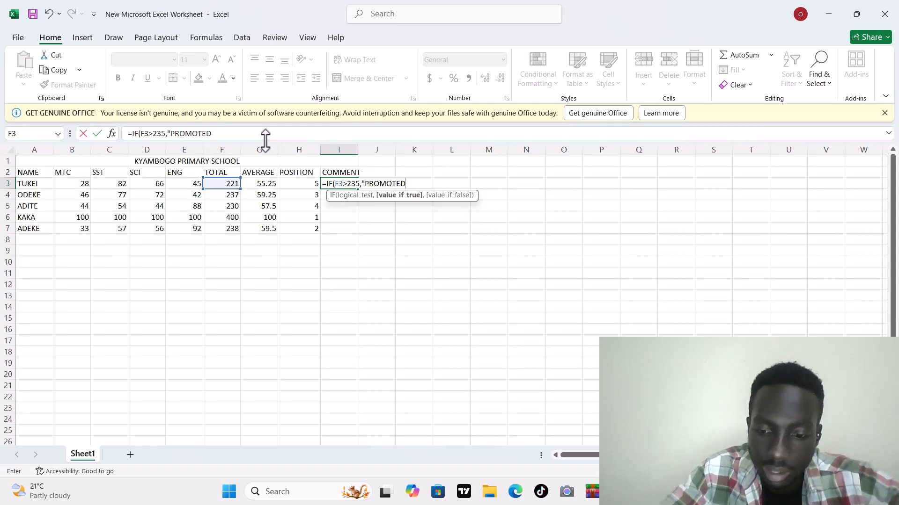
text(",)
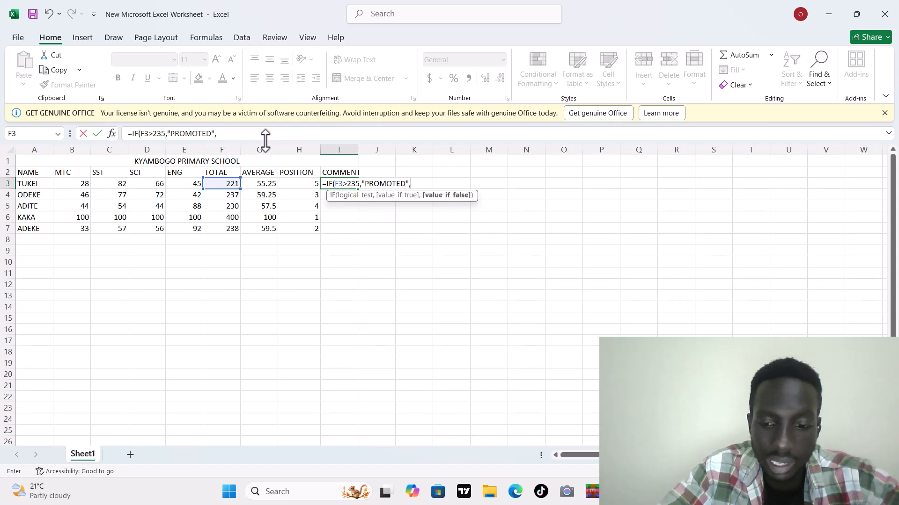
Complete the I3 formula with "PROMOTED ON PROBATION" as the value if false
text(")
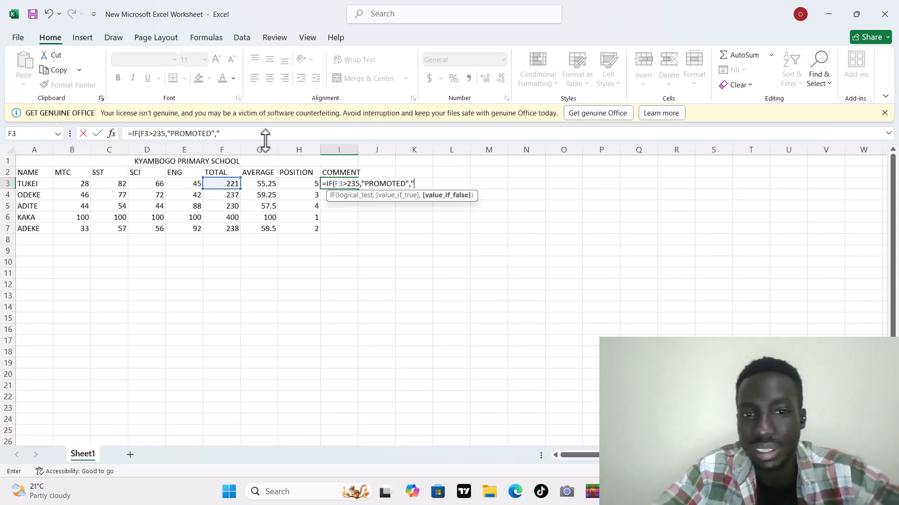
text(PROMO)
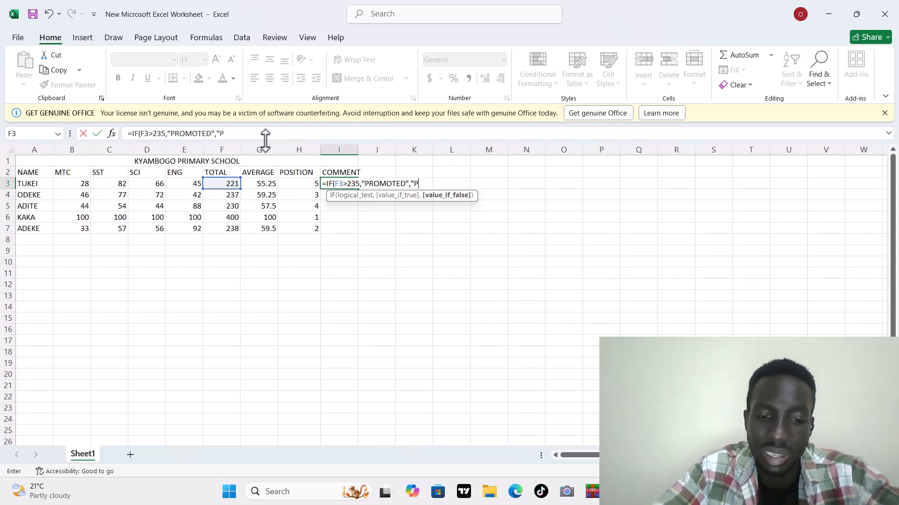
text(TED)
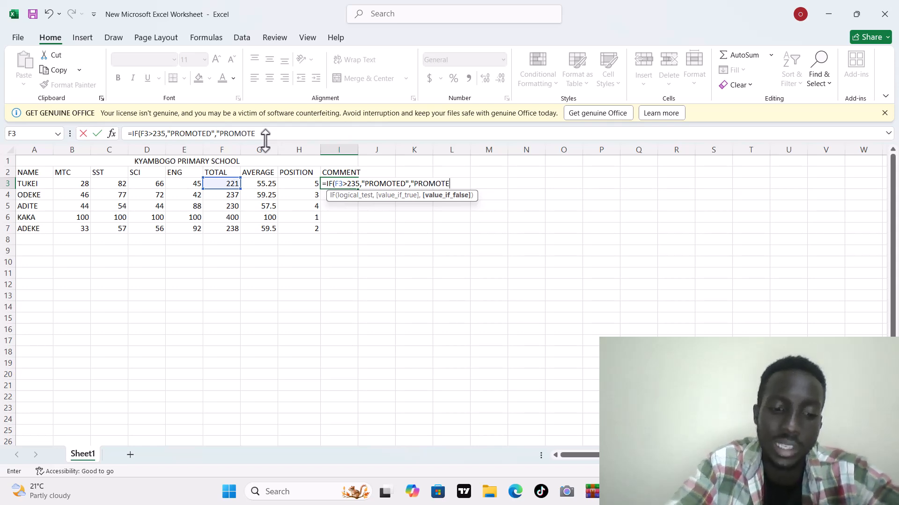
text( ON)
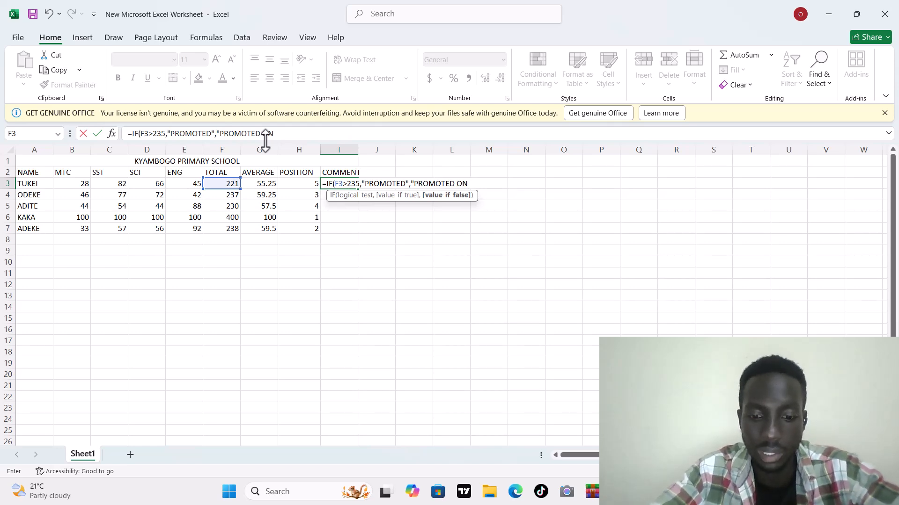
text(P)
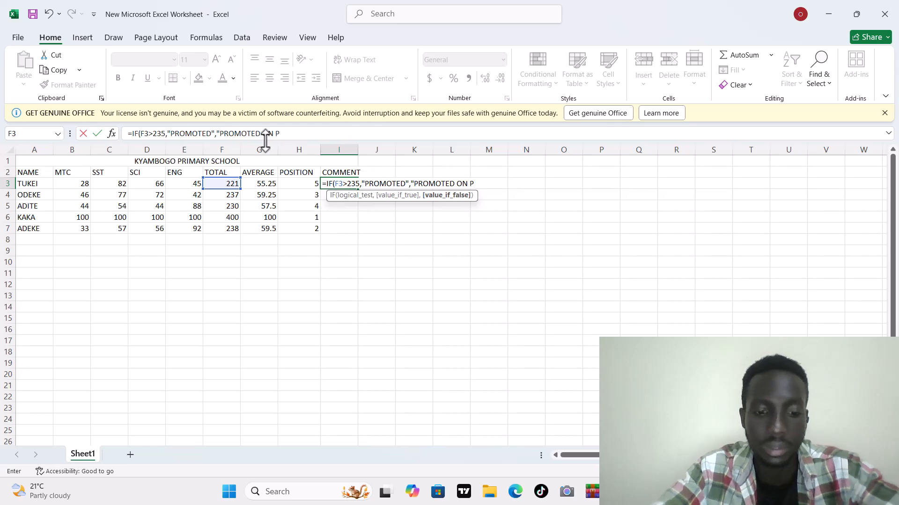
text(ROBATION)
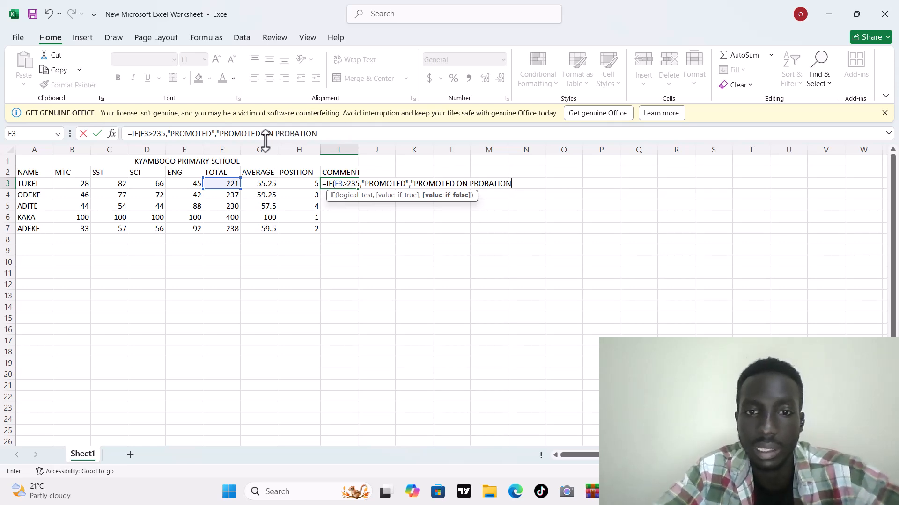
text(")
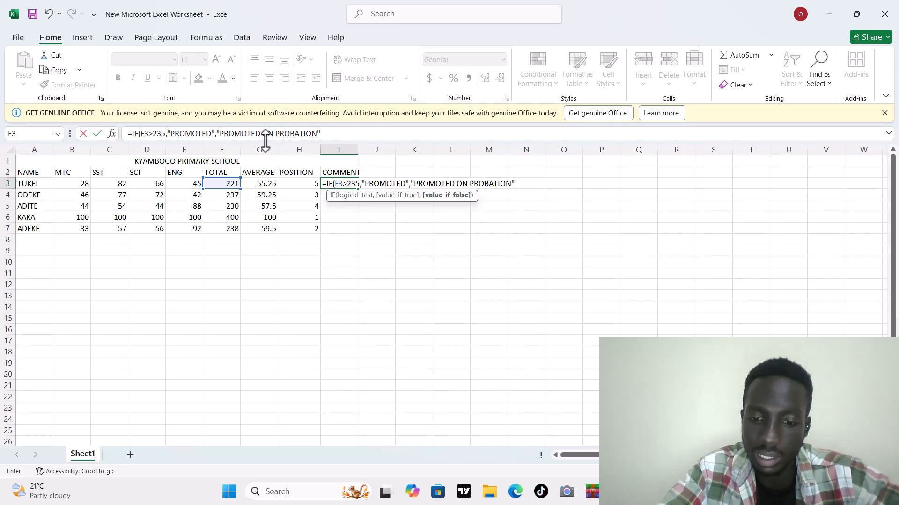
text())
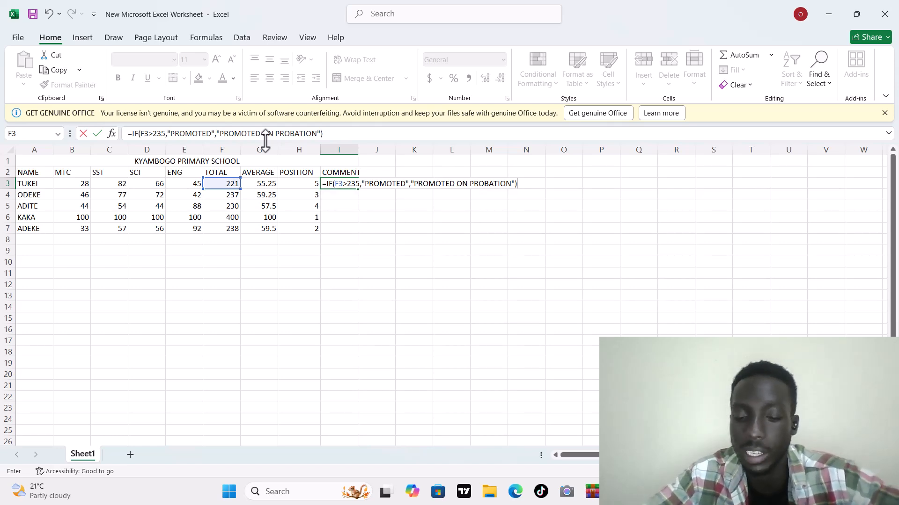
key(Return)
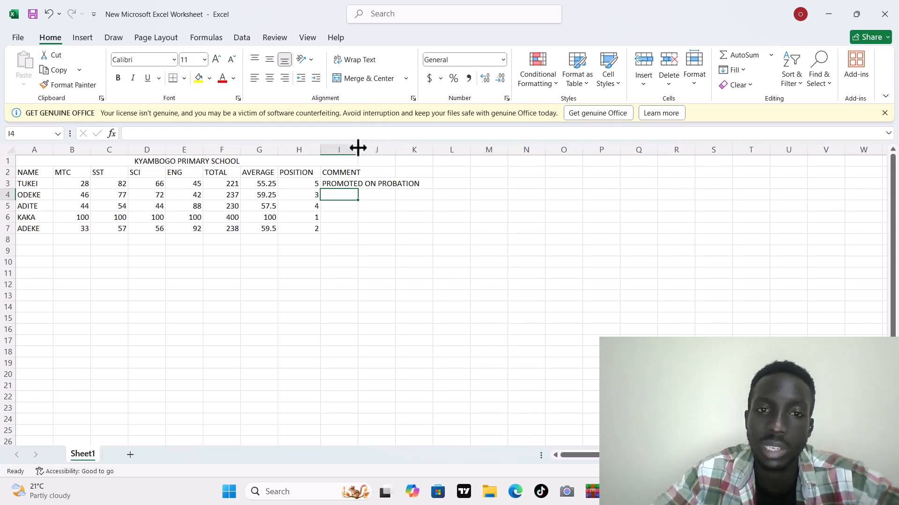
Widen the COMMENT column to fit its text and fill the I3 formula down to I7
drag(358, 148, 421, 152)
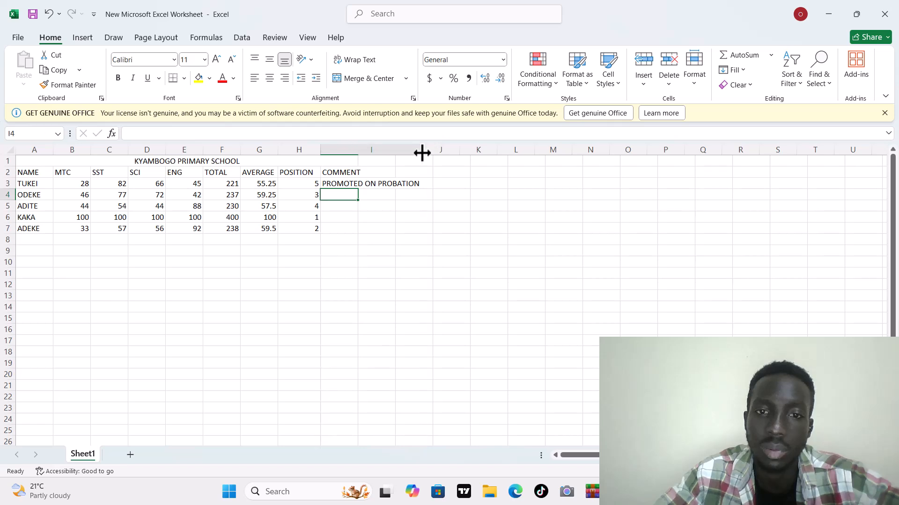
click(417, 182)
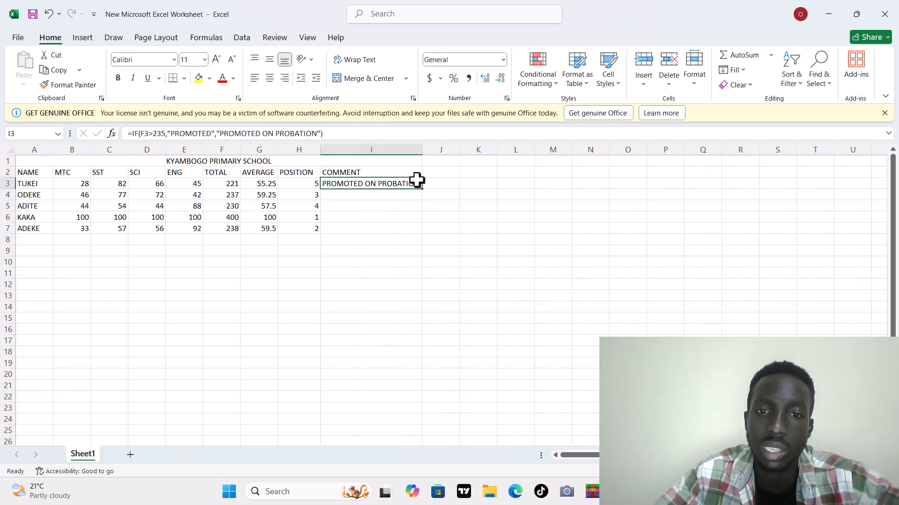
double_click(421, 187)
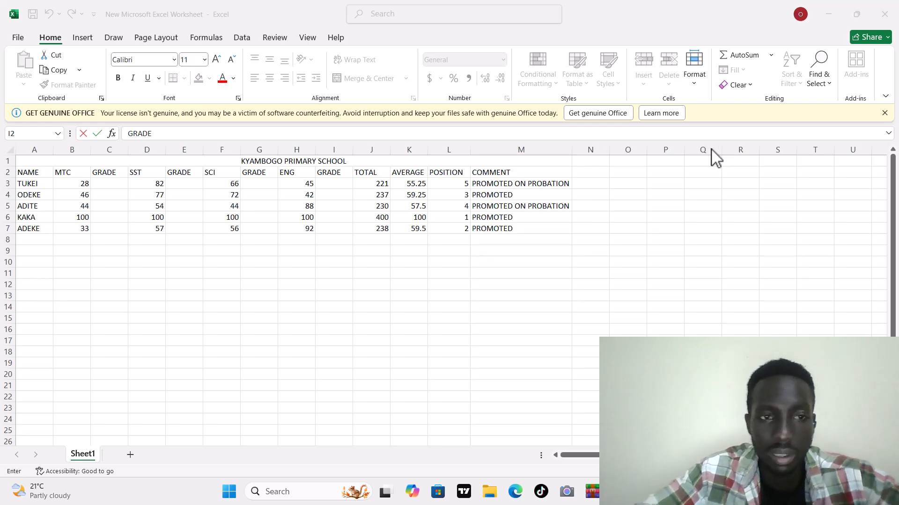
Start an IF formula in C3 that tests whether B3>80 and returns "D1" when true
click(111, 183)
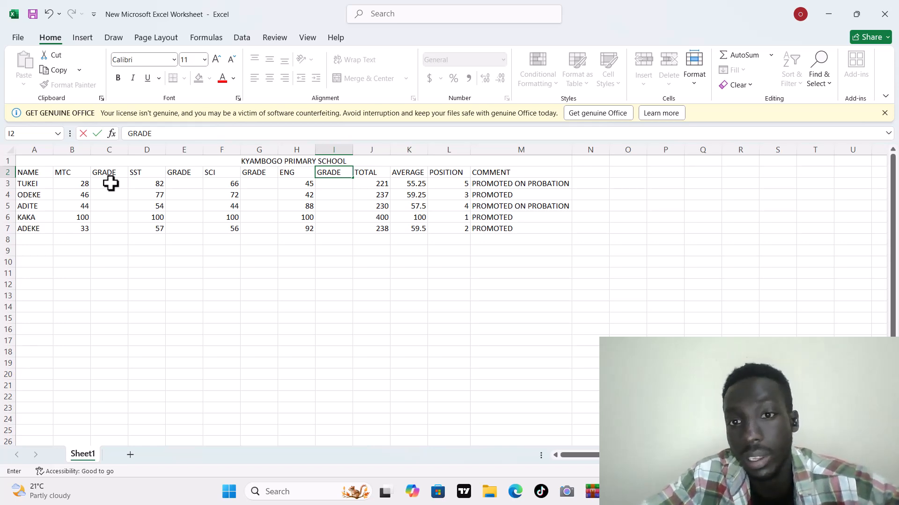
click(111, 183)
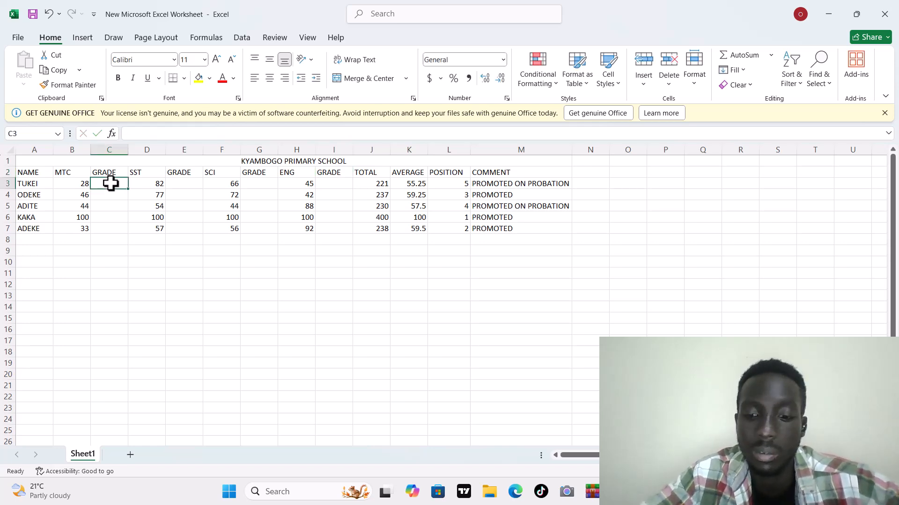
text(=)
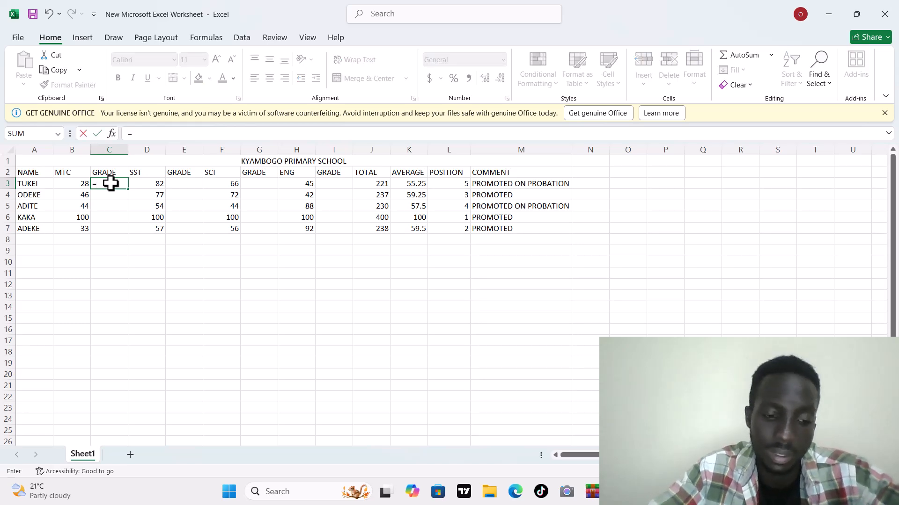
text(IF)
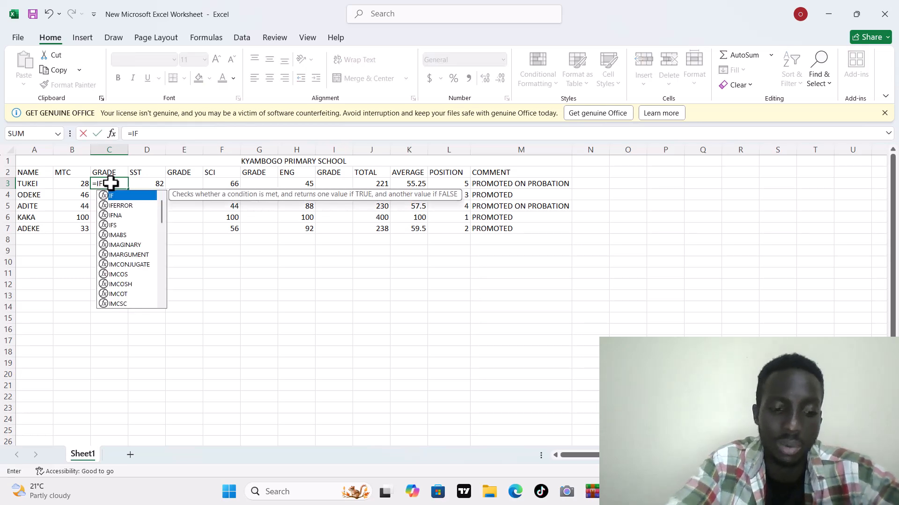
text(()
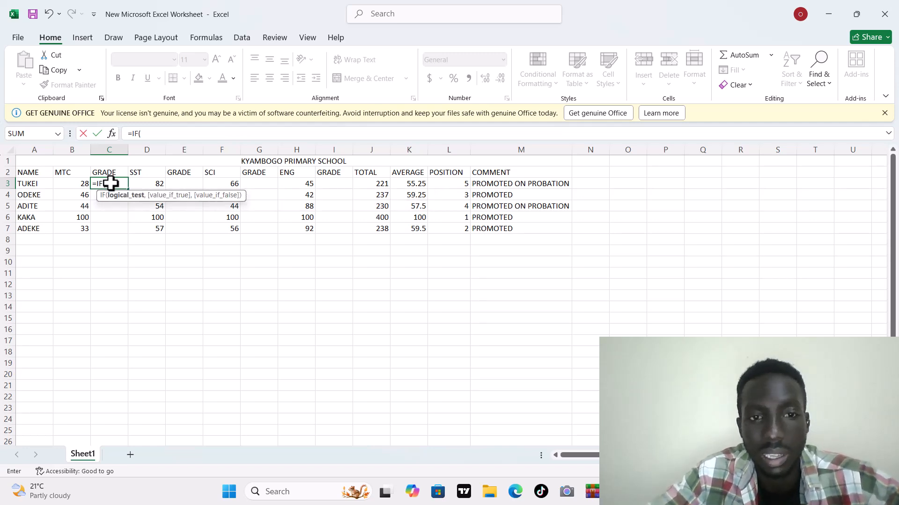
click(79, 186)
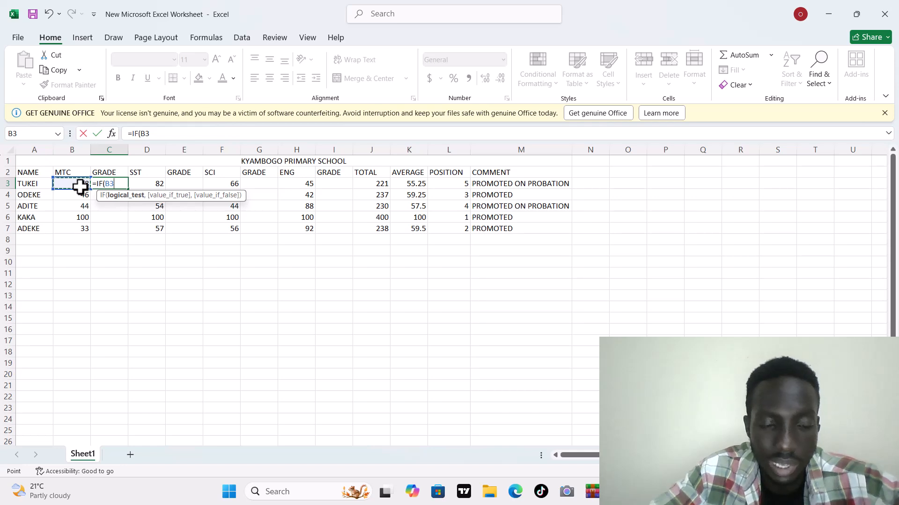
text(>)
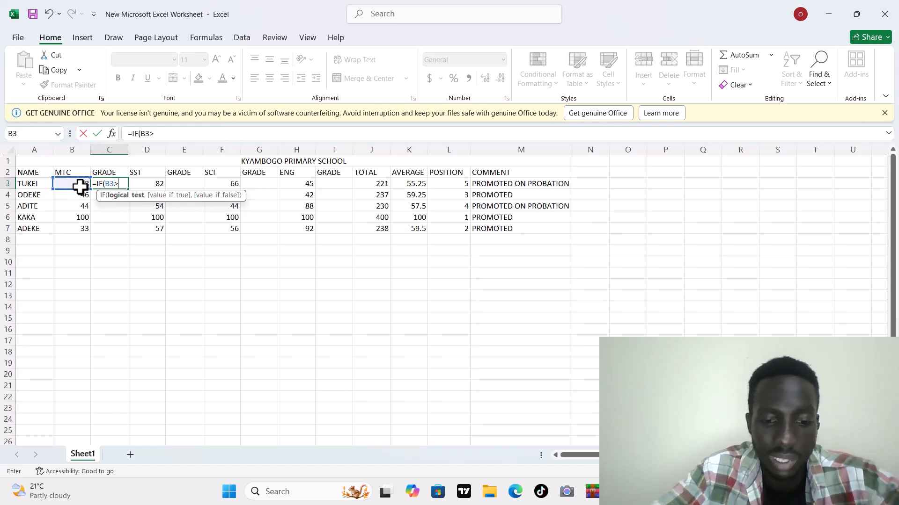
text(80)
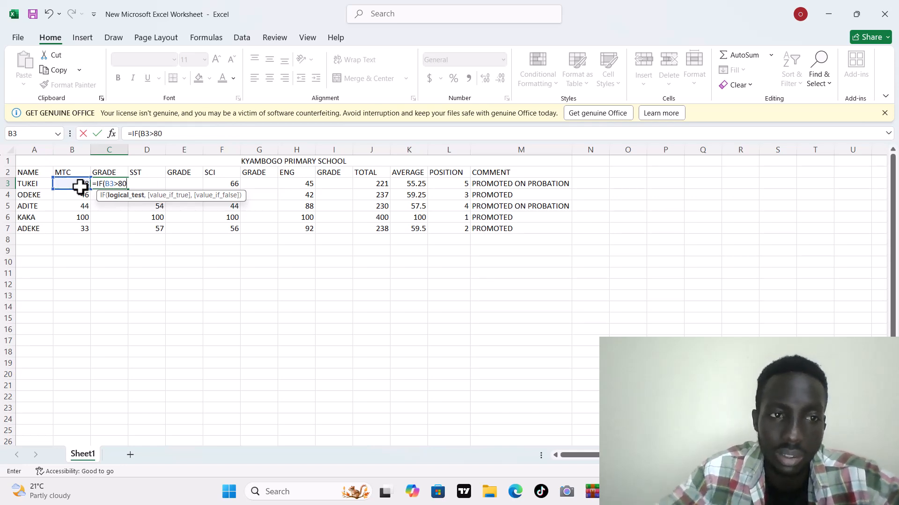
text(,)
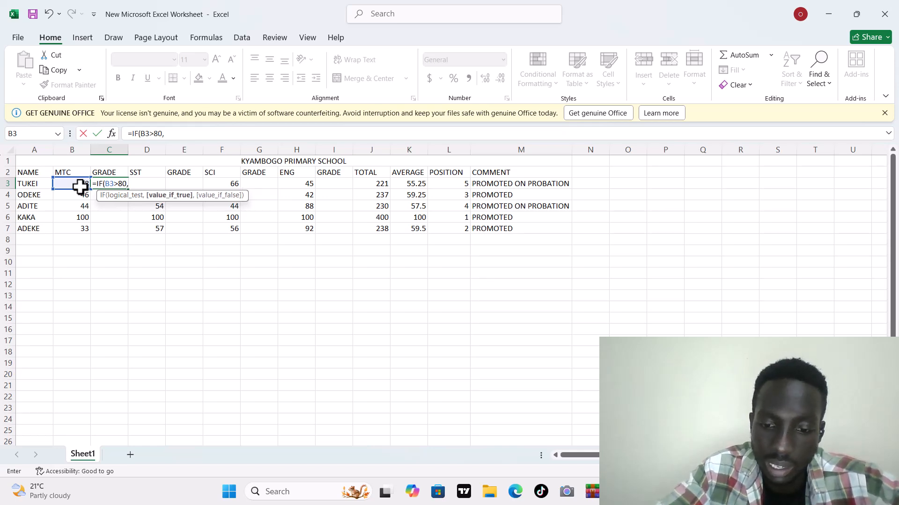
text(")
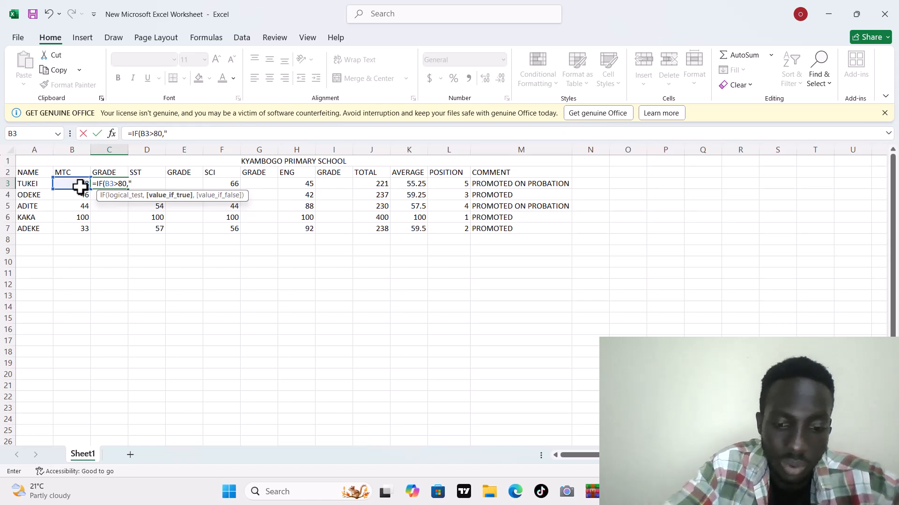
text(D1")
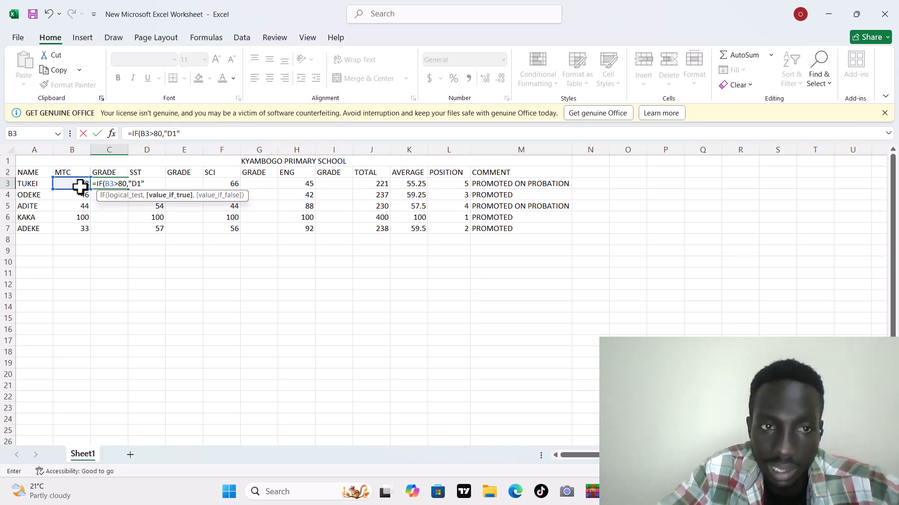
Nest a second IF in the C3 formula that returns "D2" when B3>70
text(,)
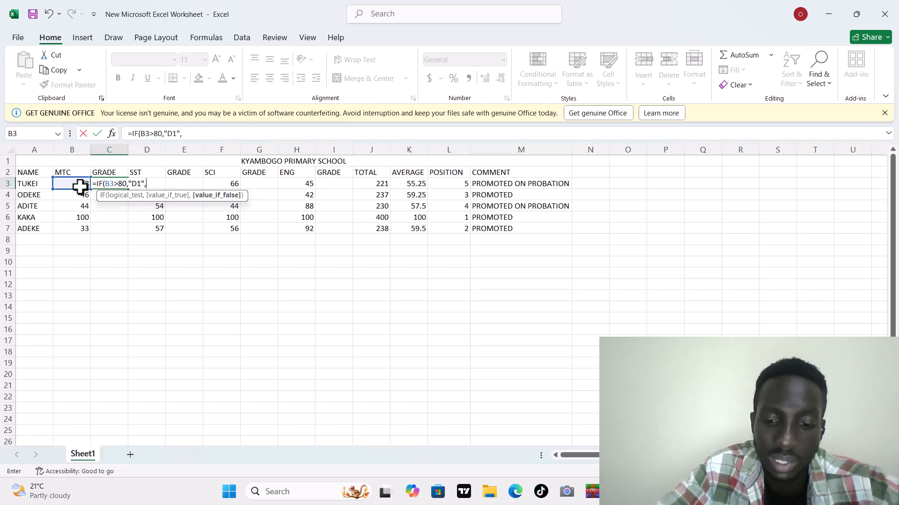
text(I)
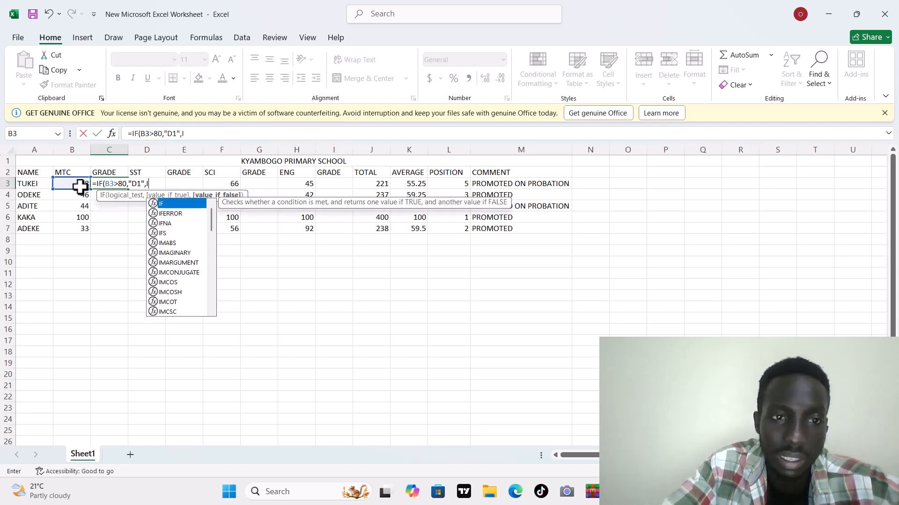
text(F)
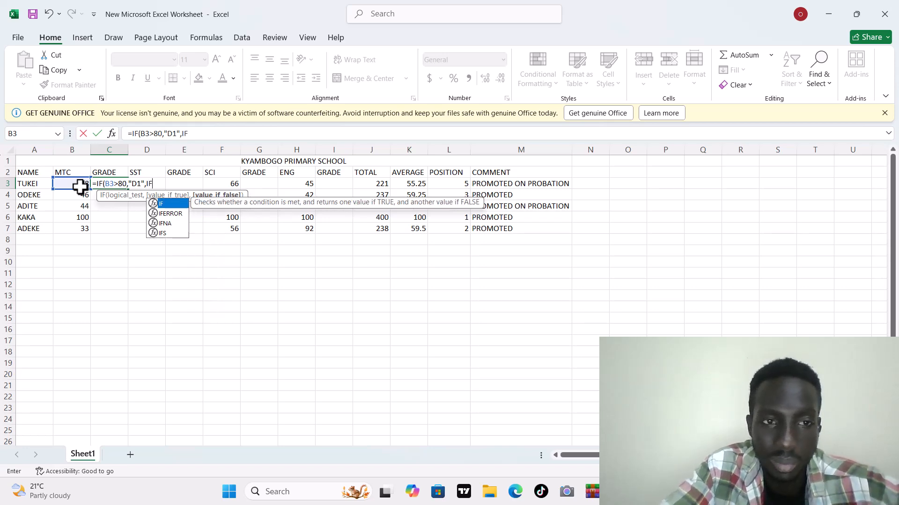
text(()
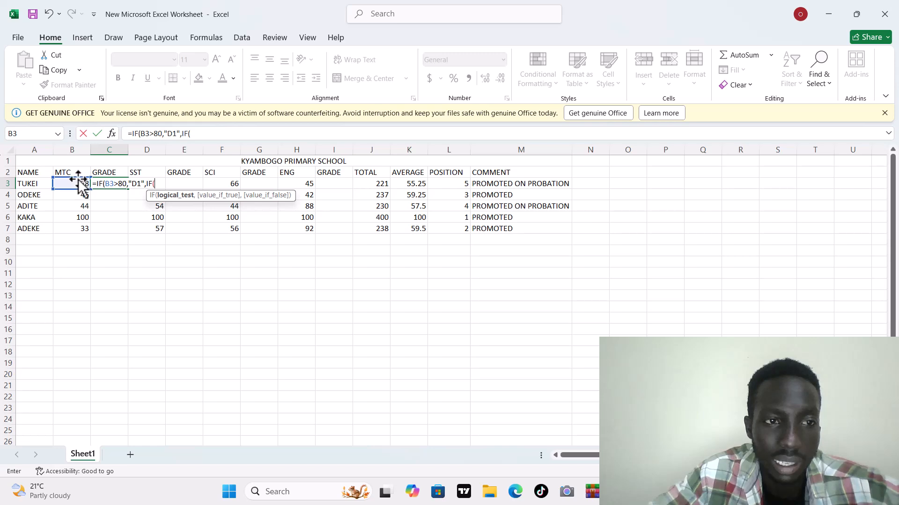
click(80, 185)
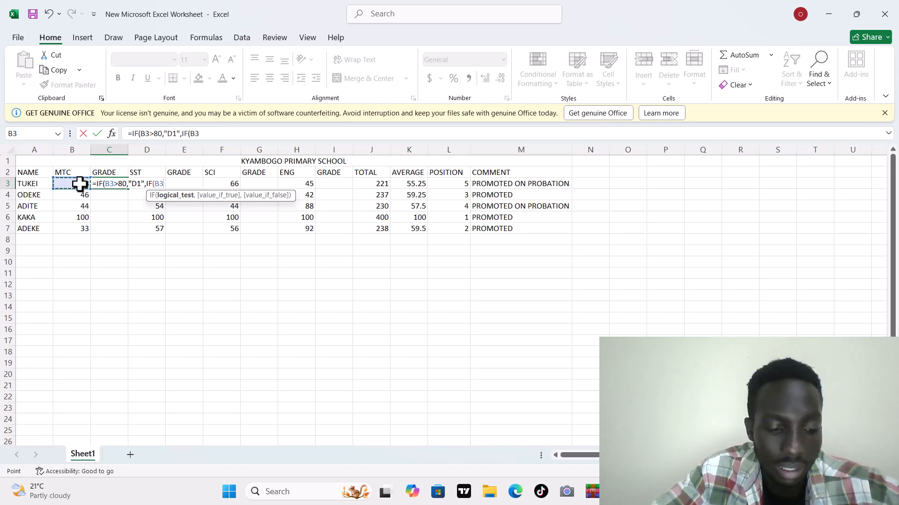
text(>)
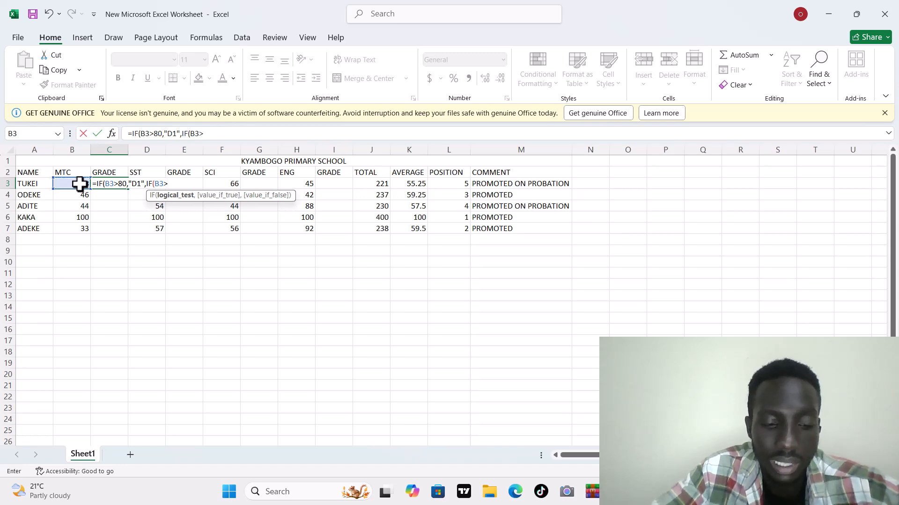
text(70,)
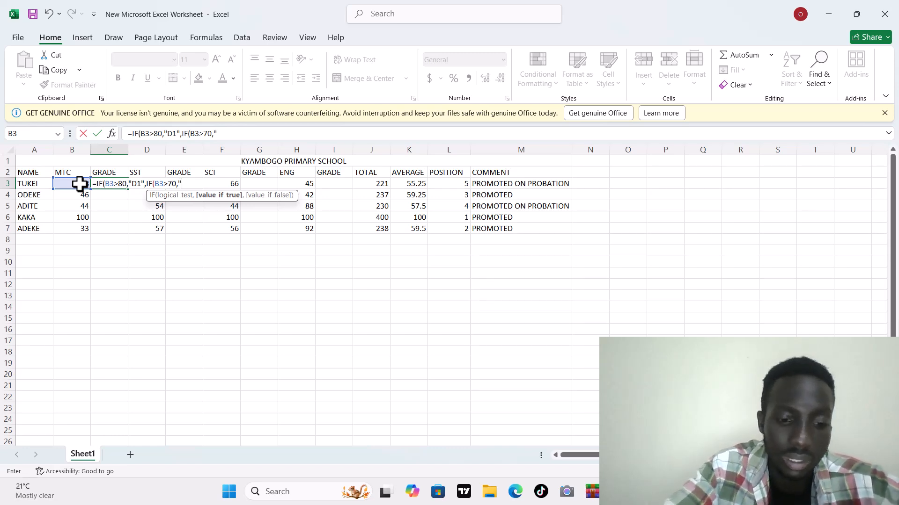
text("D2)
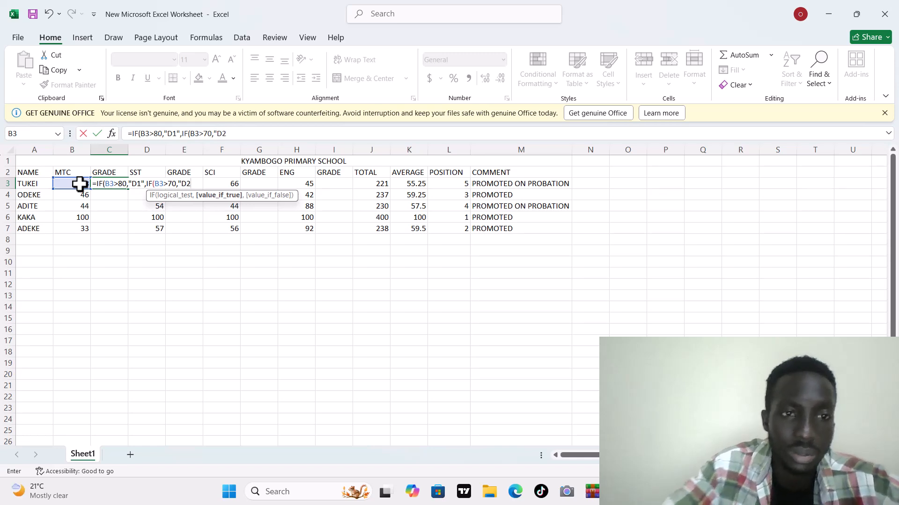
text(")
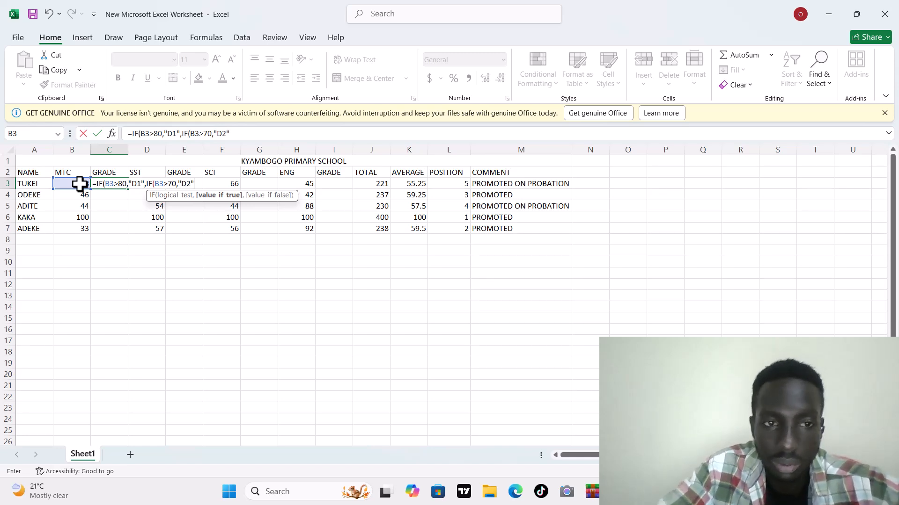
Nest a third IF in the C3 formula that returns "C3" as quoted text when B3>60
text(,IF)
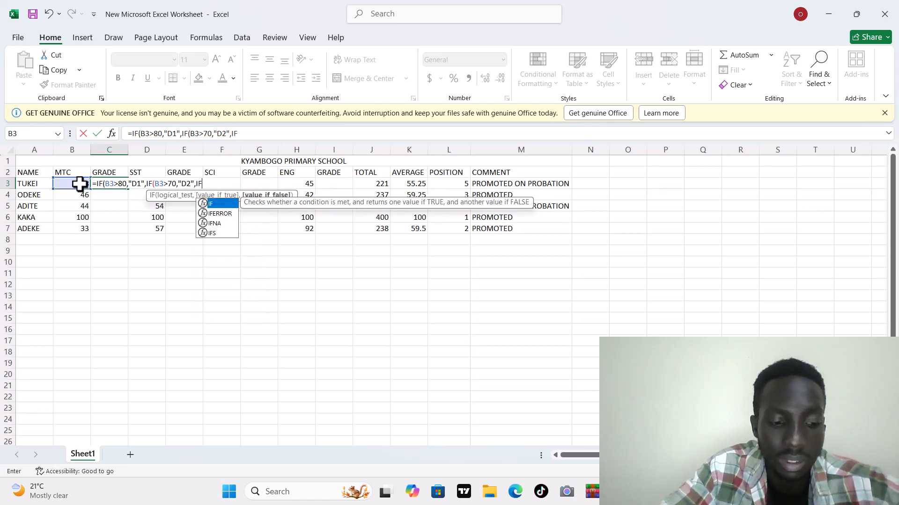
text(()
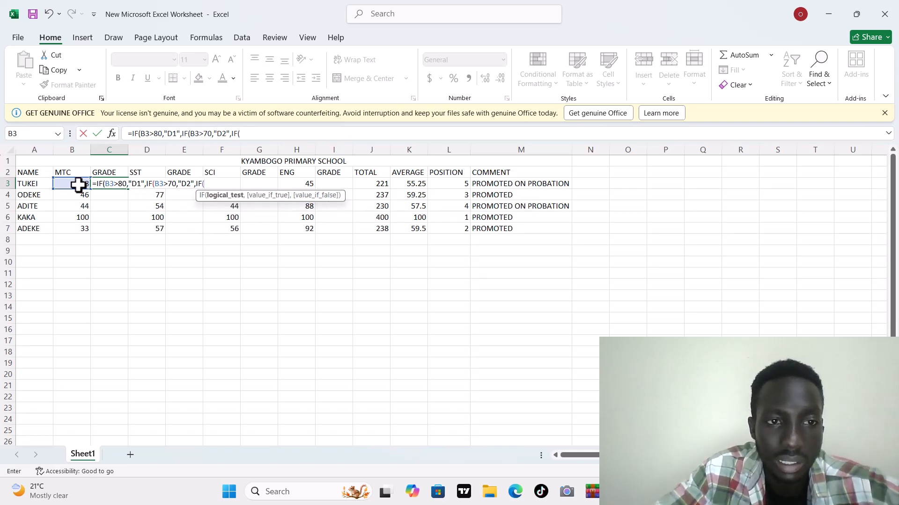
click(78, 185)
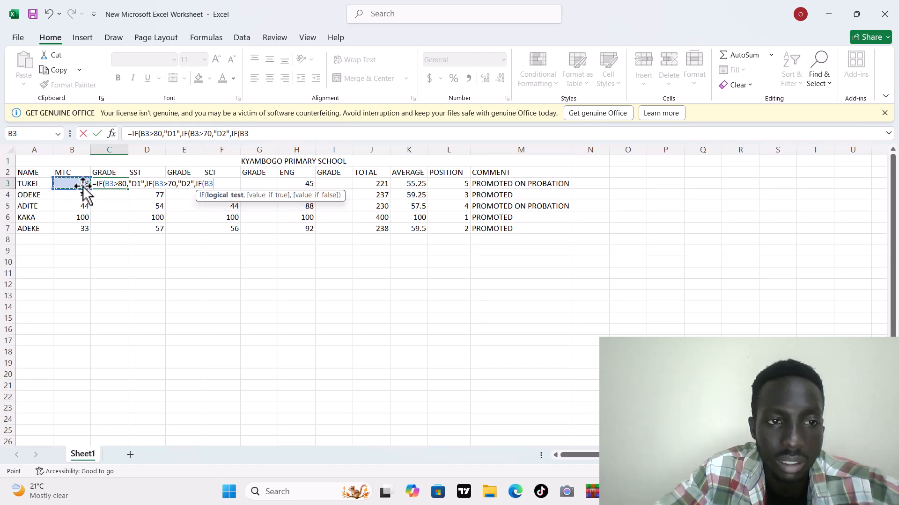
text(>)
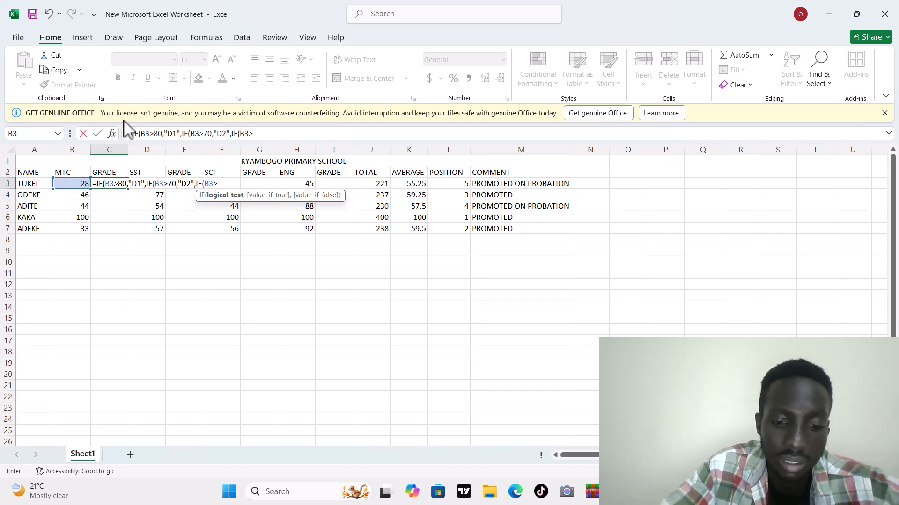
text(6)
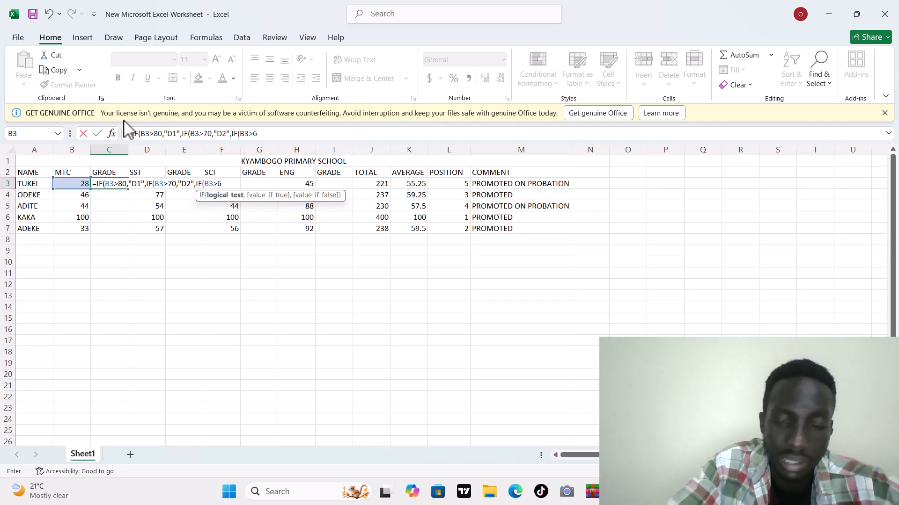
text(0,C)
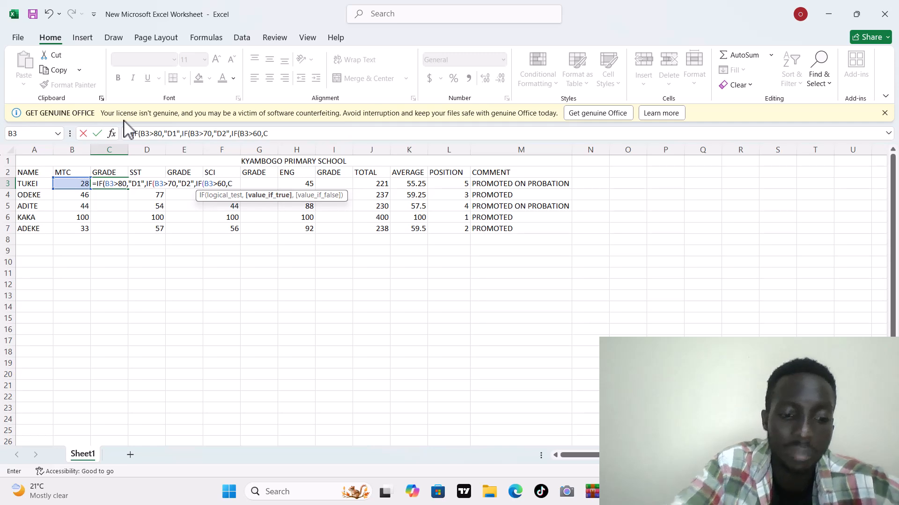
text(3)
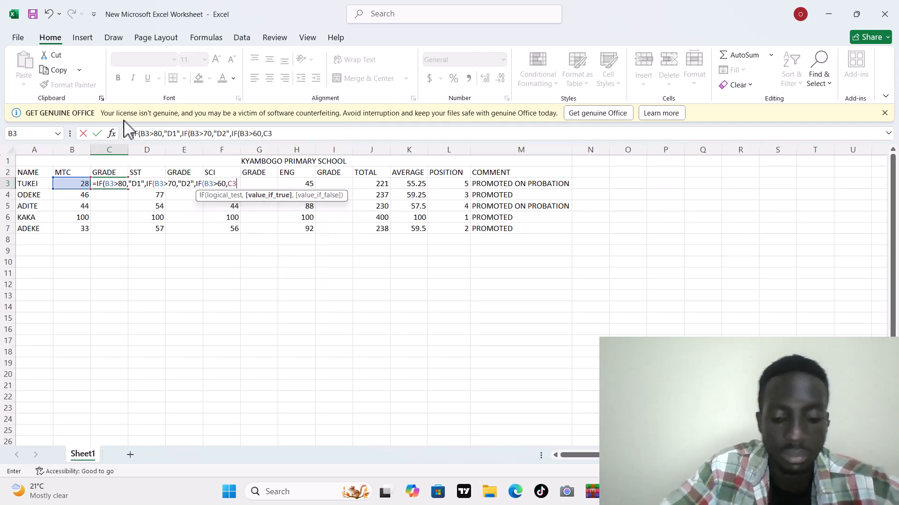
key(BackSpace)
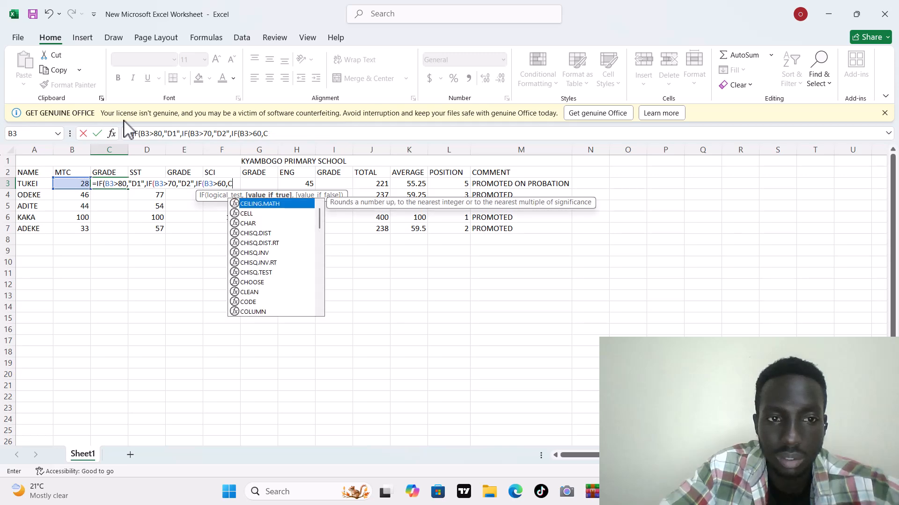
key(BackSpace)
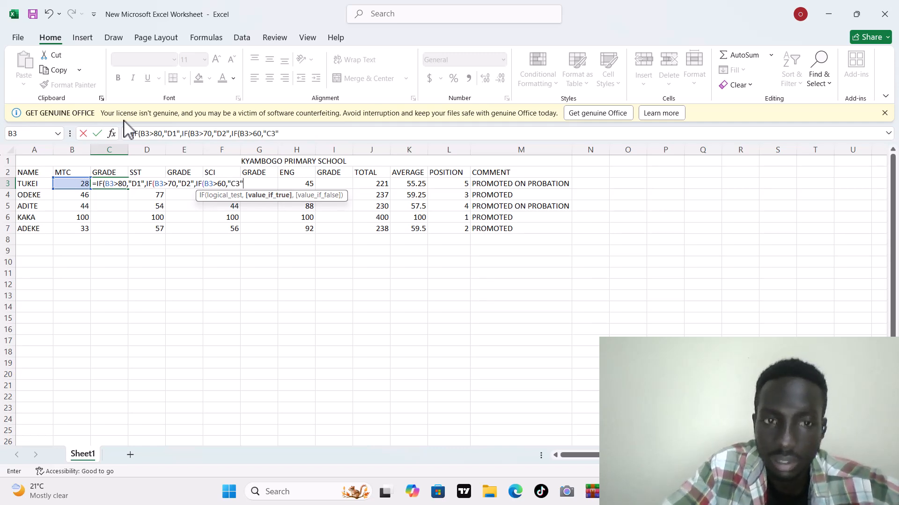
Finish the nested IF formula in C3 with "F9" as the final value if false and close all three brackets
text(,"F)
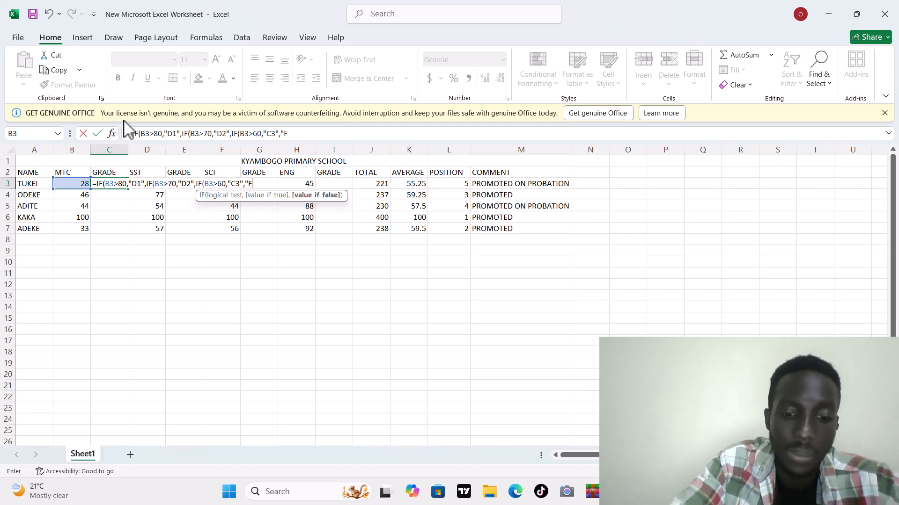
text(9)
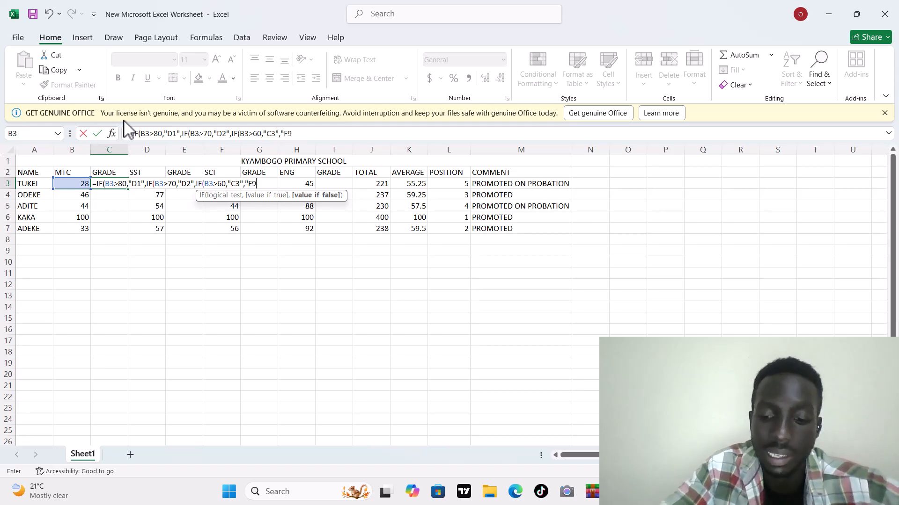
text(")
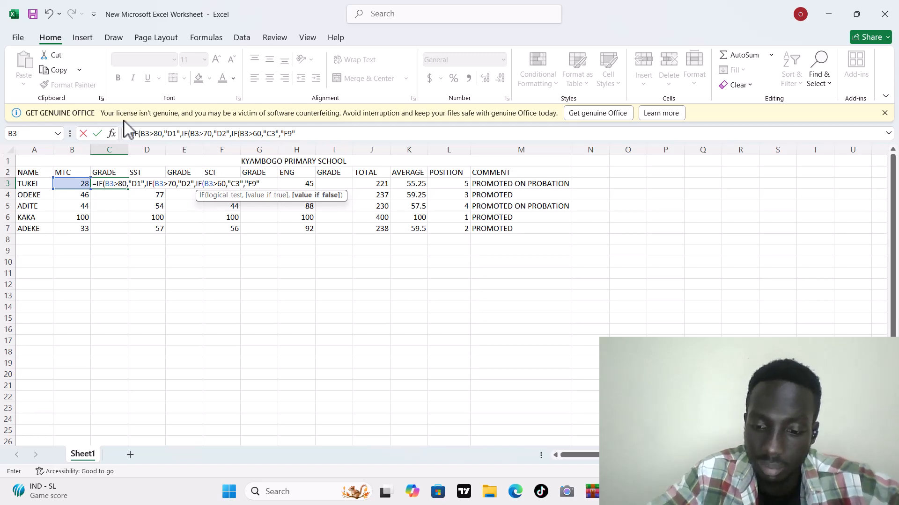
text())
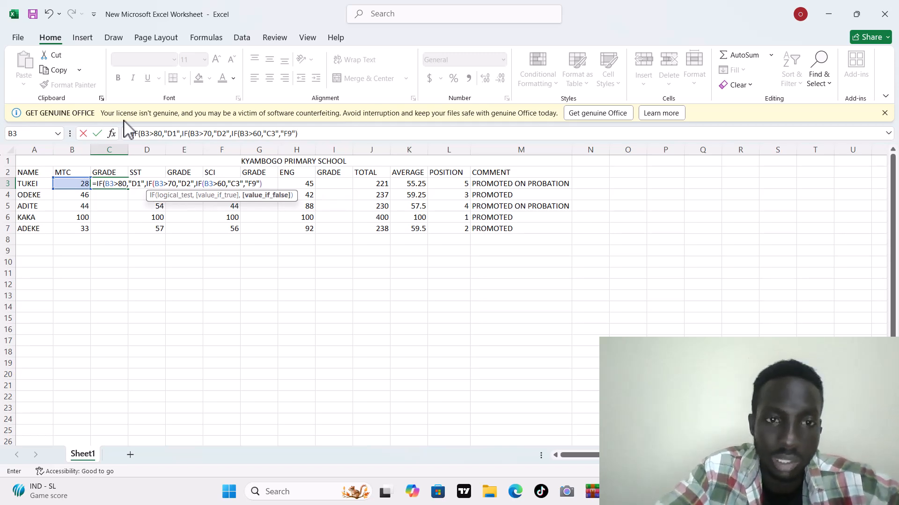
text())
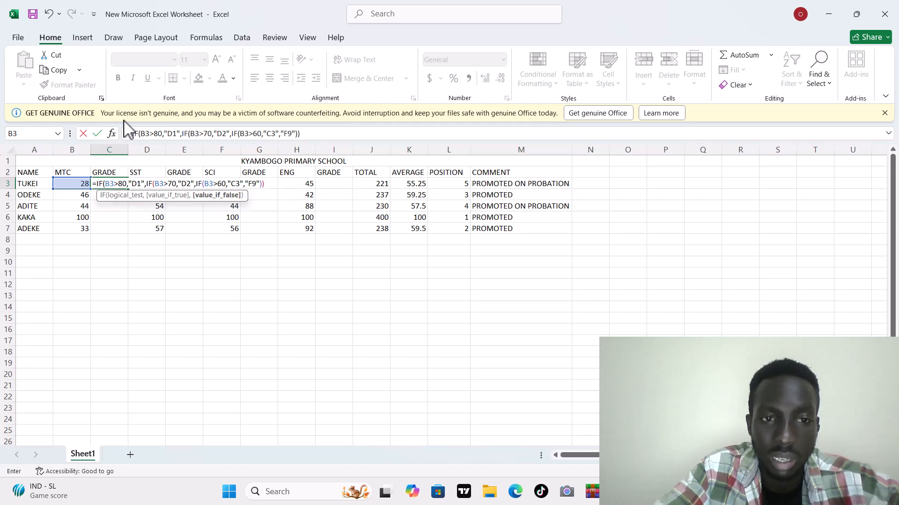
text())
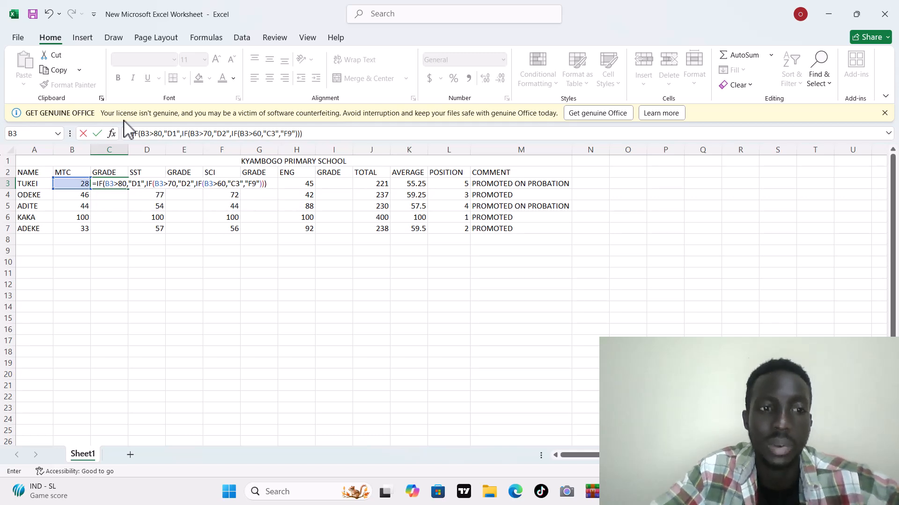
key(Return)
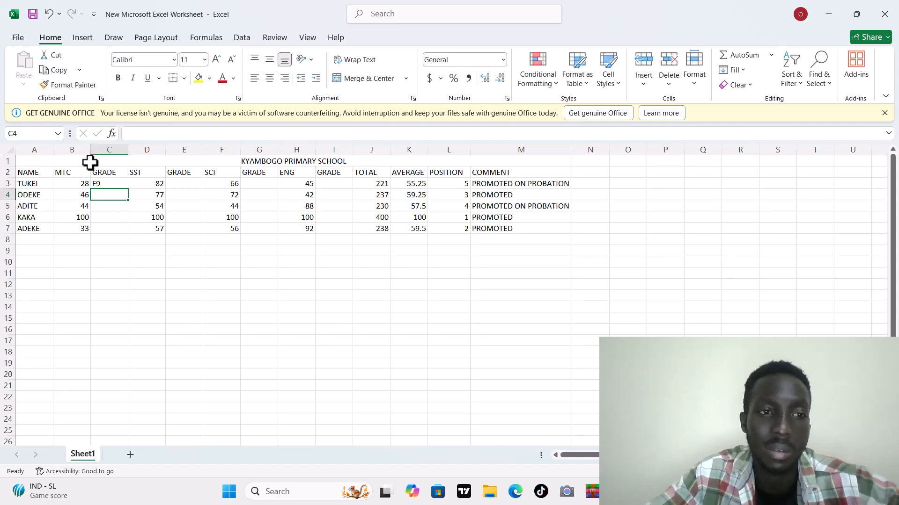
Fill the C3 grade formula down the MTC GRADE column to C7
click(103, 183)
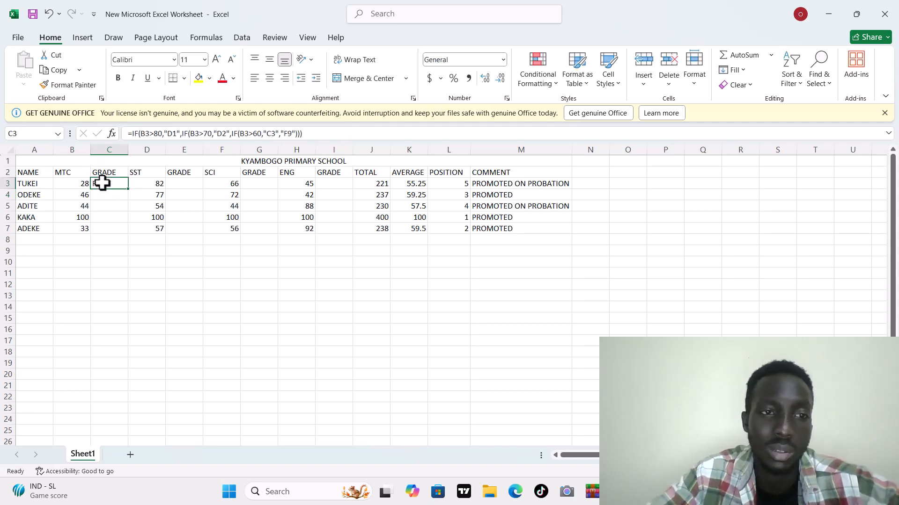
double_click(128, 190)
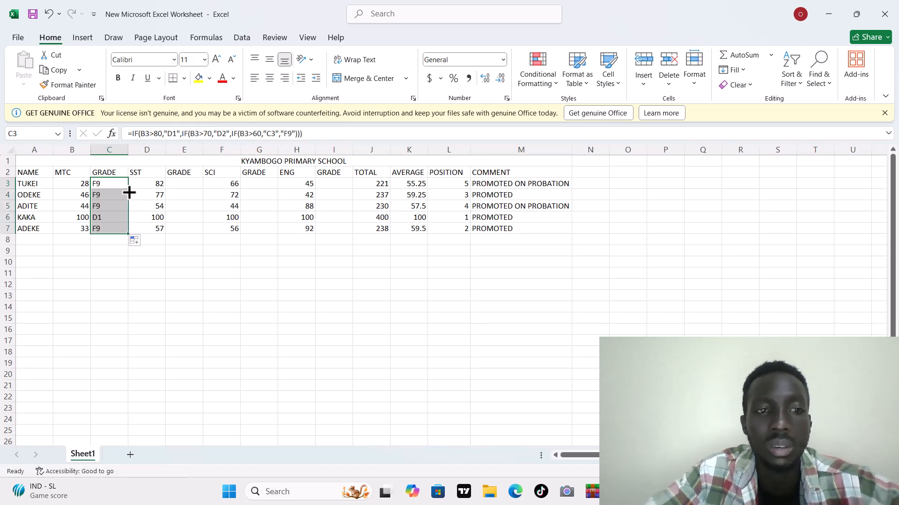
click(116, 188)
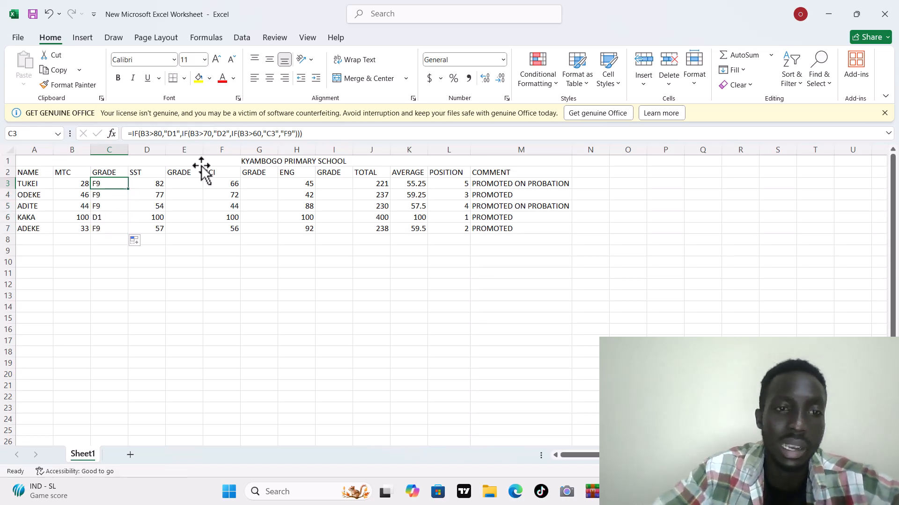
click(194, 180)
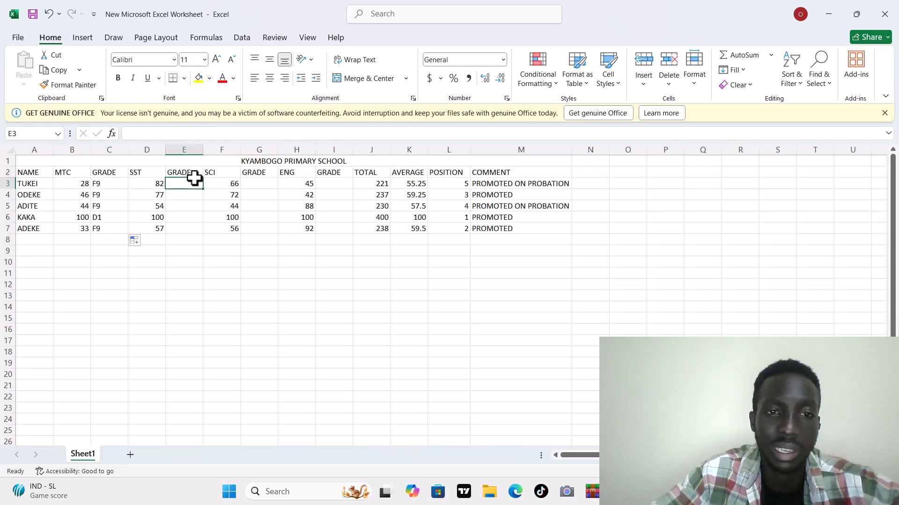
click(252, 180)
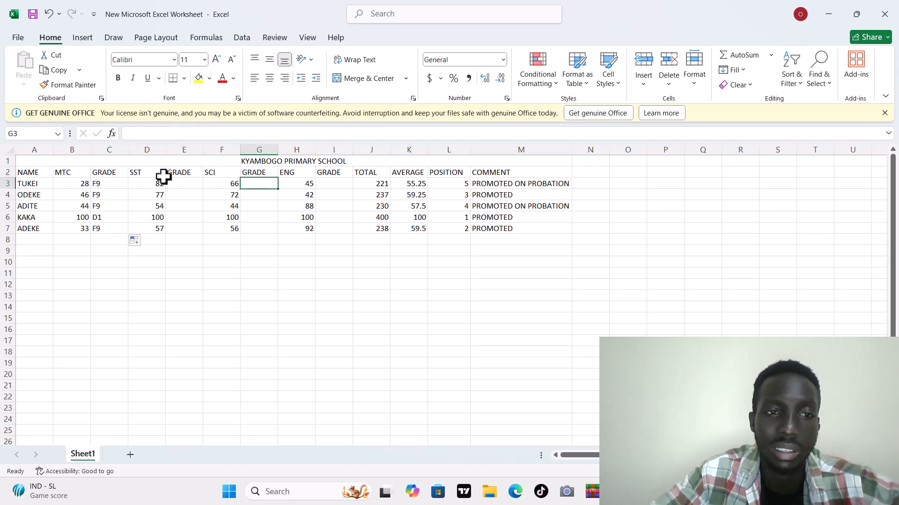
Copy the C3 grade formula into E3 for the SST marks and fill it down to E7
click(111, 187)
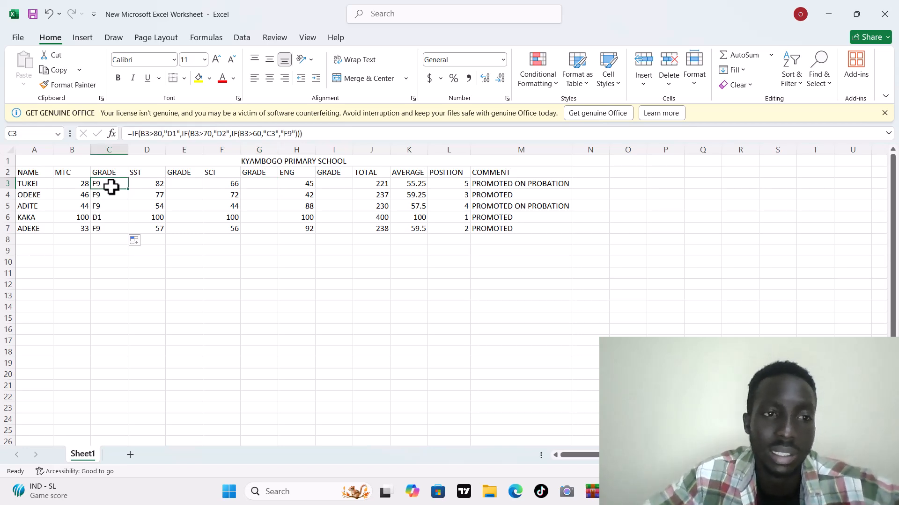
key(ctrl+c)
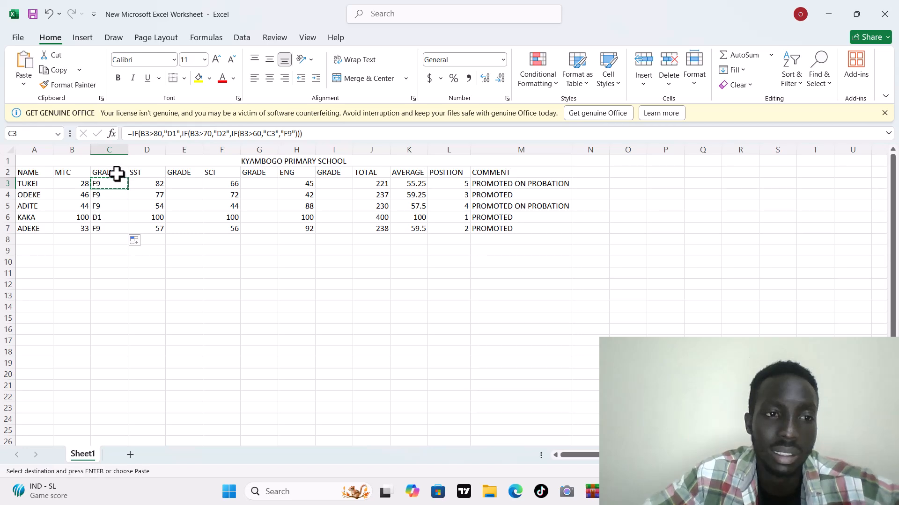
click(176, 186)
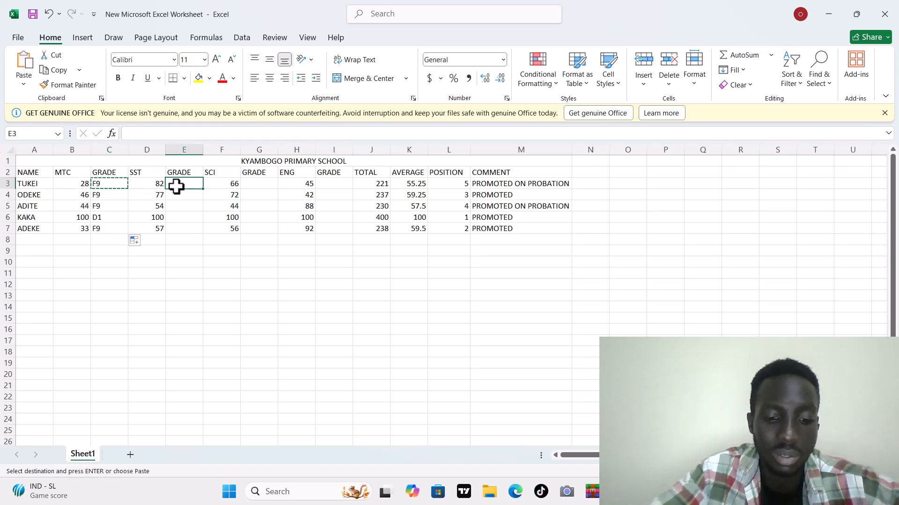
key(ctrl+v)
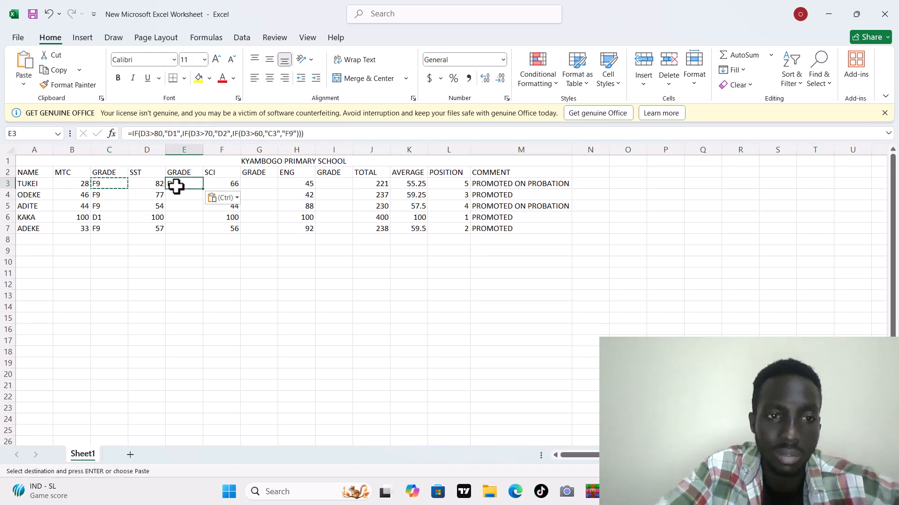
double_click(206, 191)
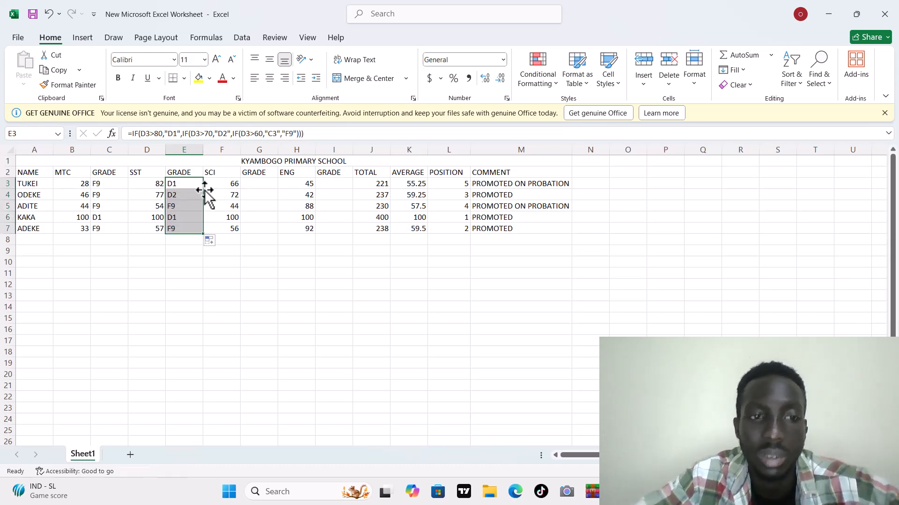
click(261, 186)
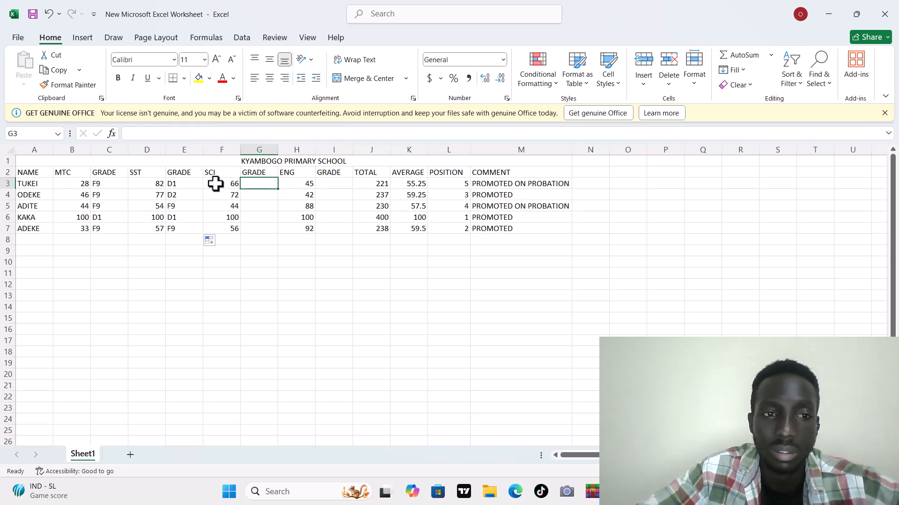
click(159, 184)
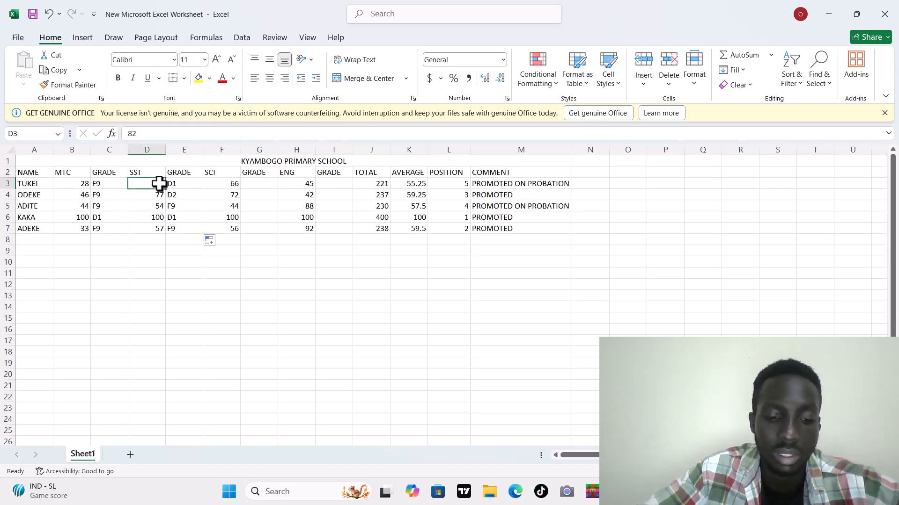
key(ctrl+c)
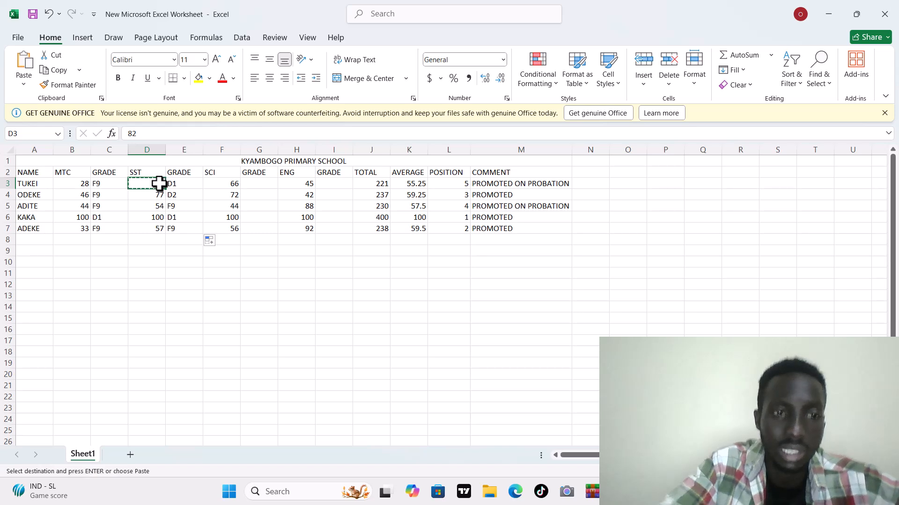
click(256, 183)
key(ctrl+v)
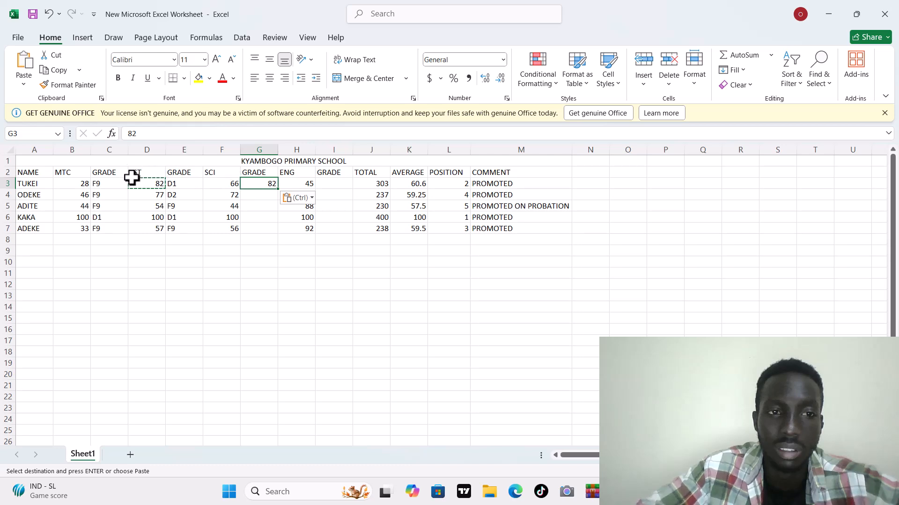
key(Escape)
Replace the content of G3 with the grade formula copied from E3 and fill it down to G7 for the SCI marks
double_click(262, 184)
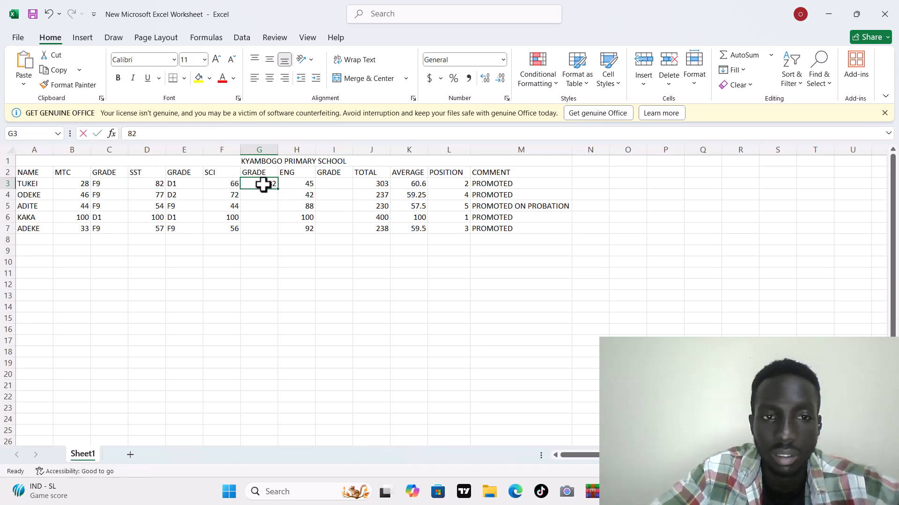
key(BackSpace)
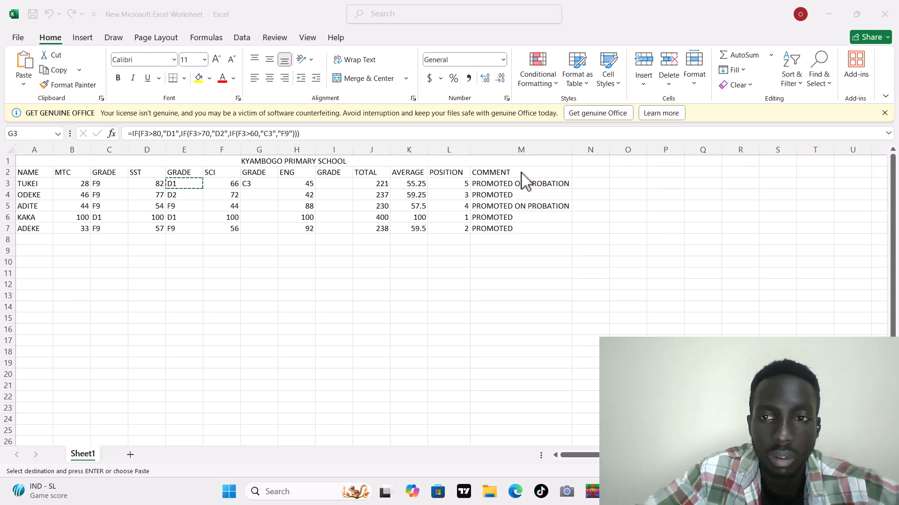
double_click(278, 188)
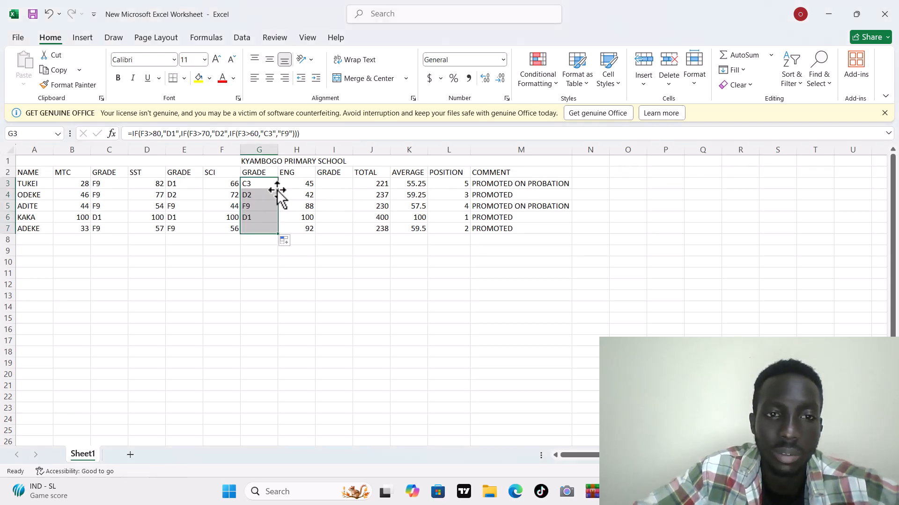
Copy the G3 grade formula into I3 for the ENG marks and fill it down to I7
click(339, 185)
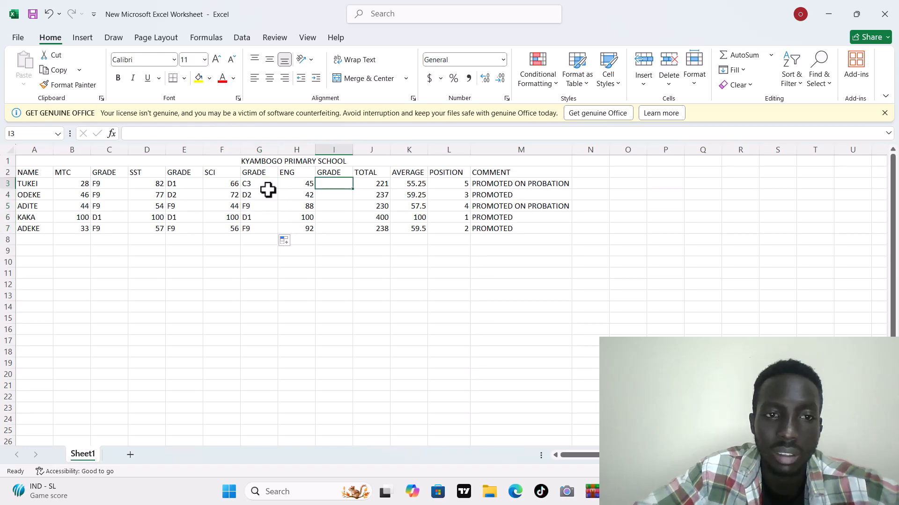
click(267, 189)
key(ctrl+c)
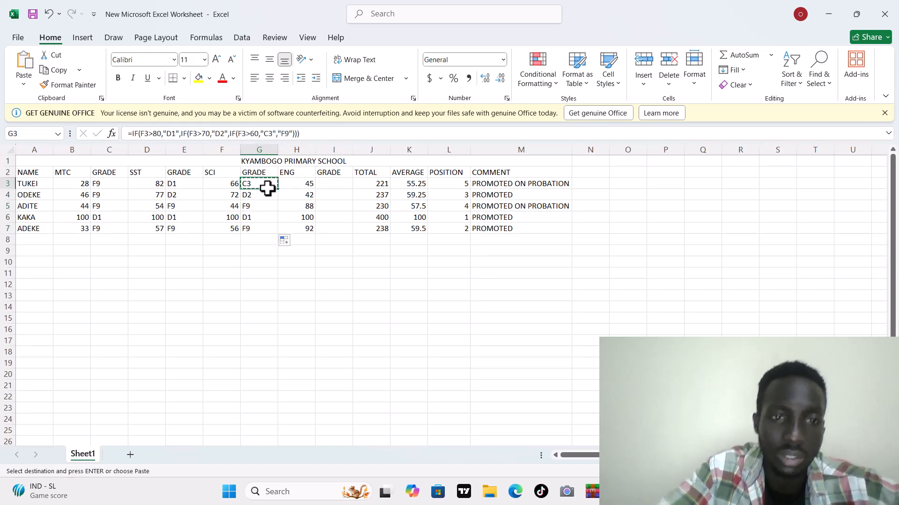
click(334, 185)
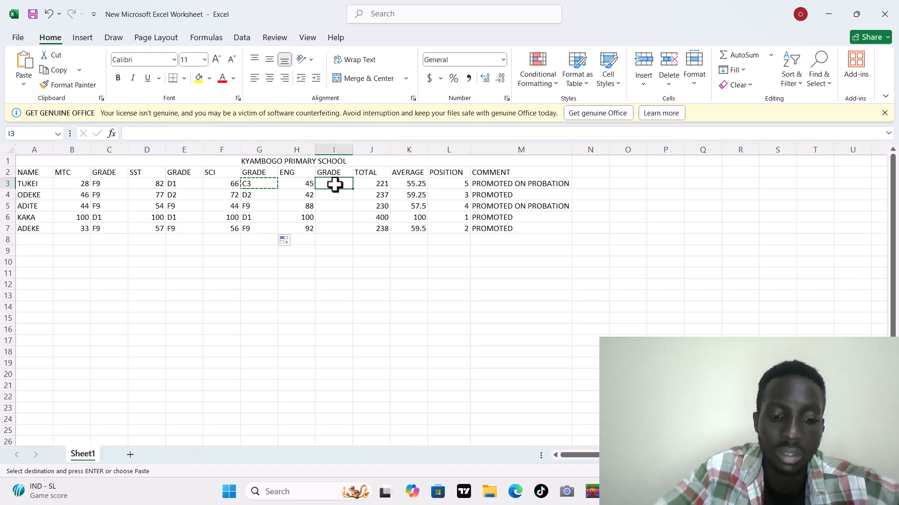
key(ctrl+v)
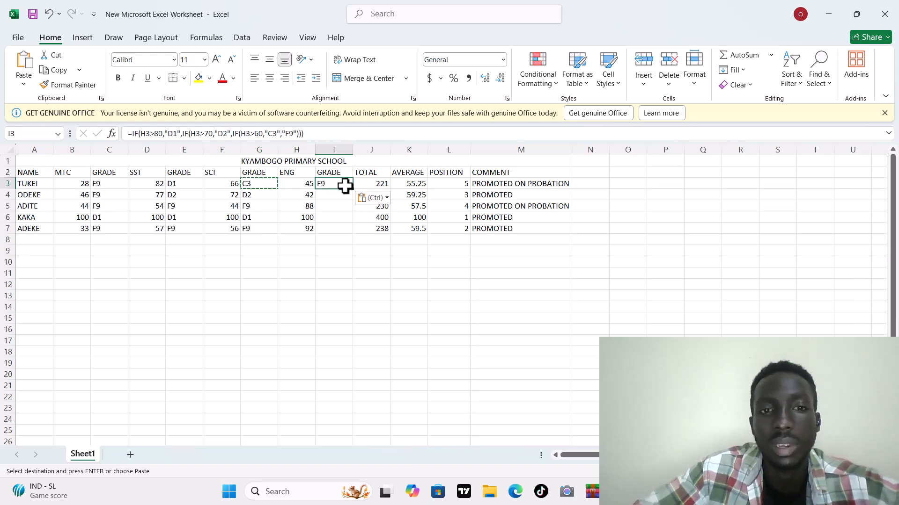
drag(354, 189, 347, 235)
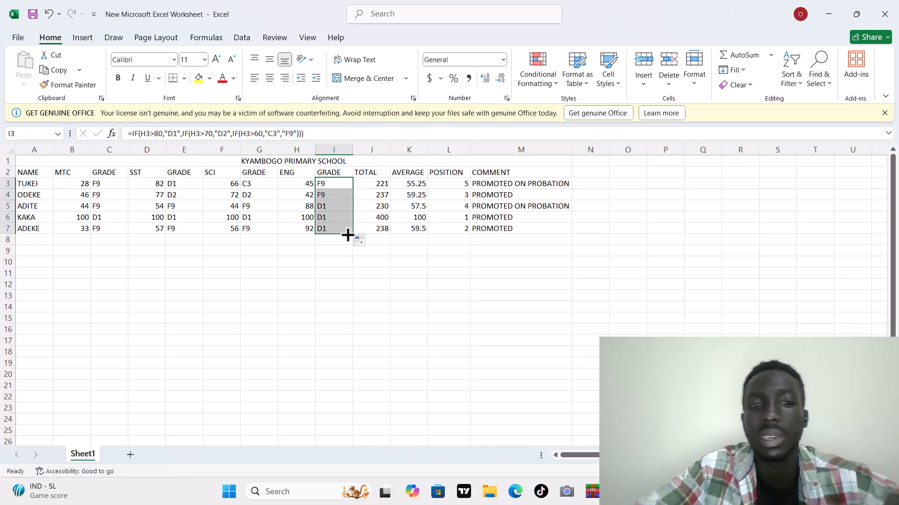
Add a new worksheet after Sheet1
click(76, 41)
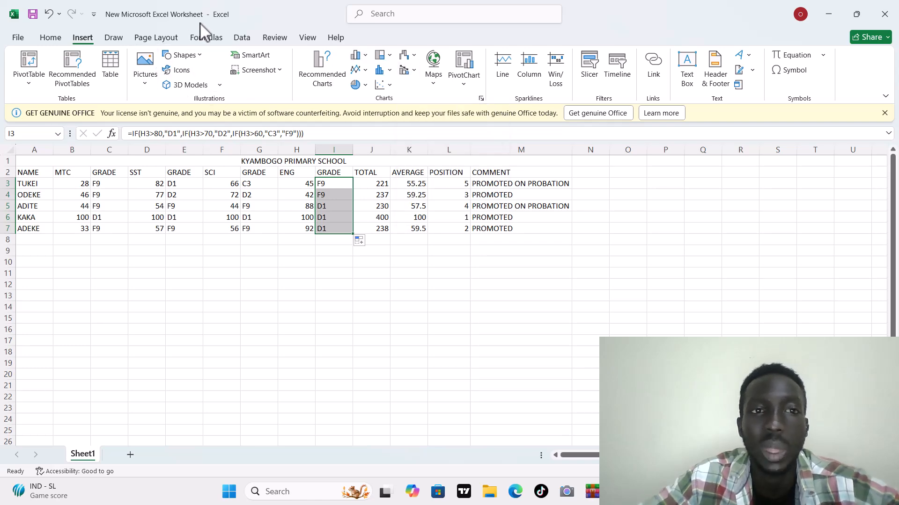
click(239, 37)
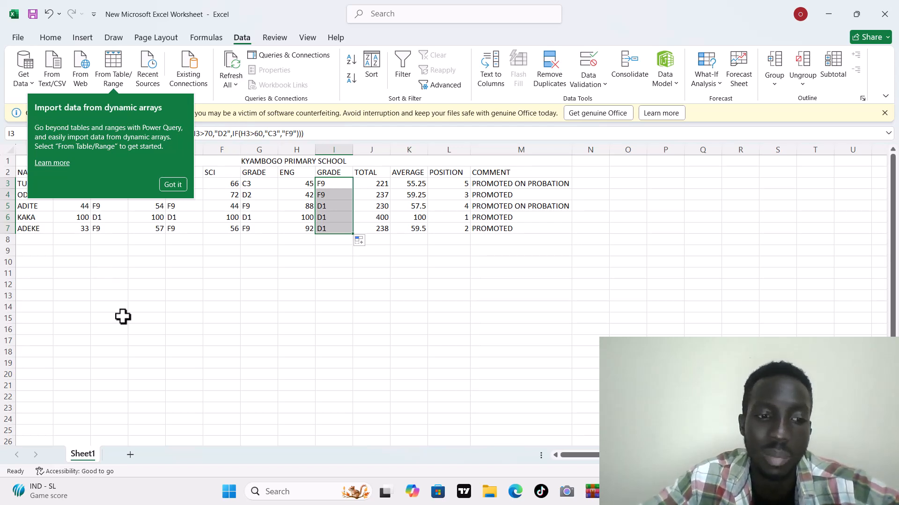
click(131, 455)
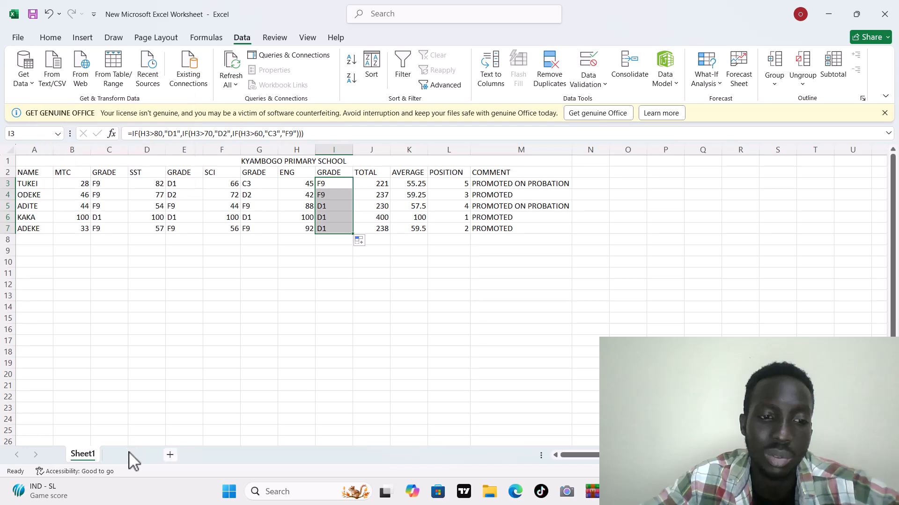